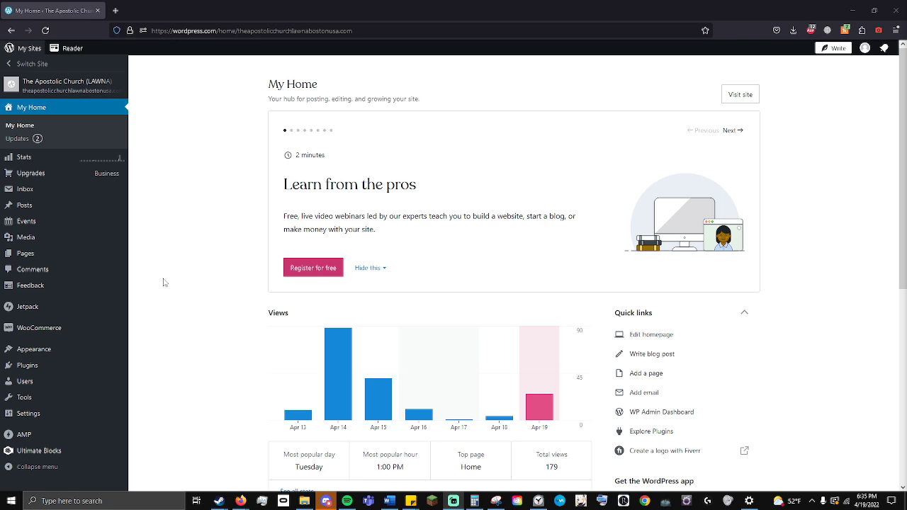
Step: Open the site's Events list and start adding a new event
scroll(163, 283, "down", 1)
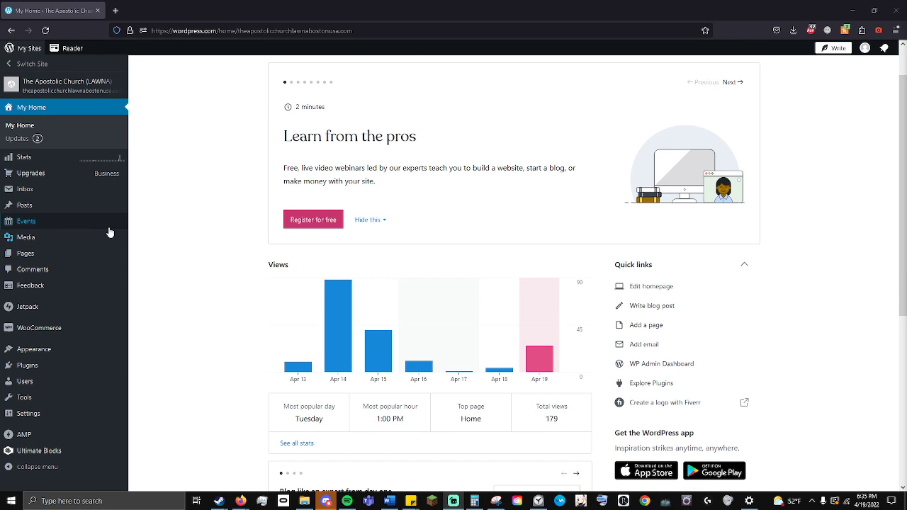
mouse_move(99, 224)
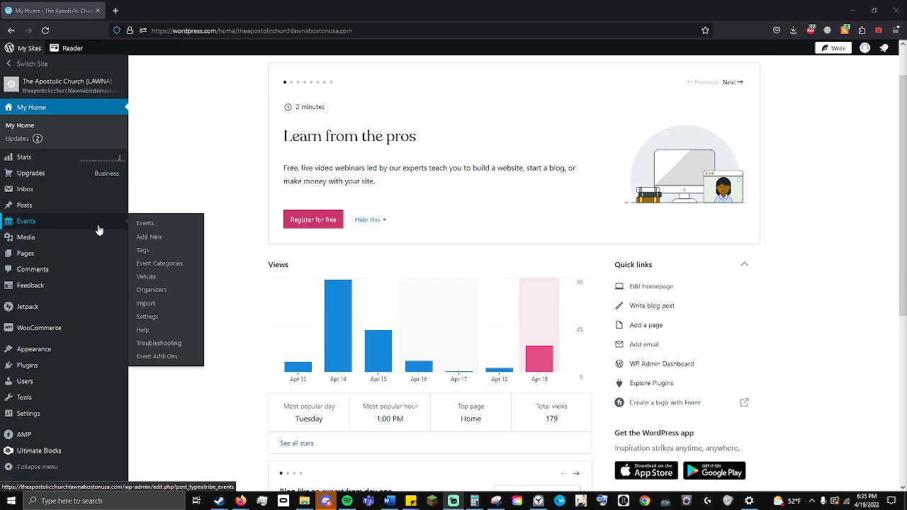
left_click(30, 224)
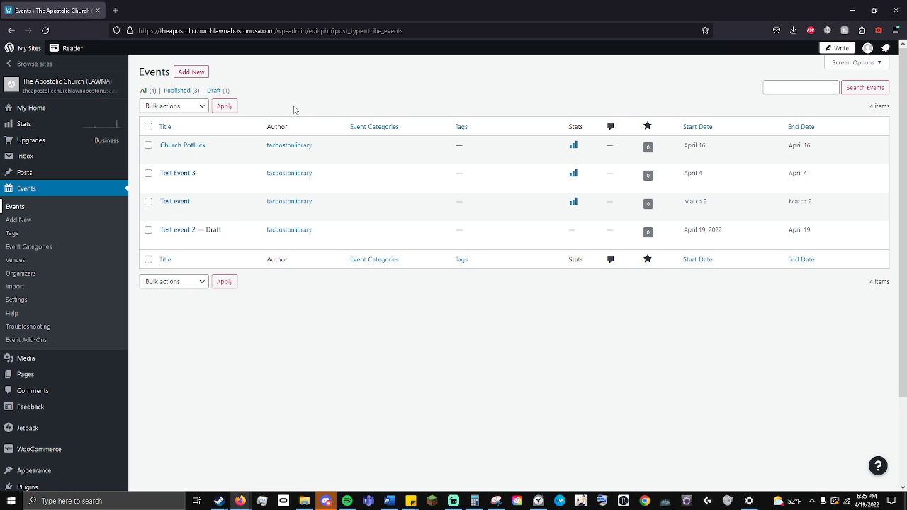
left_click(191, 75)
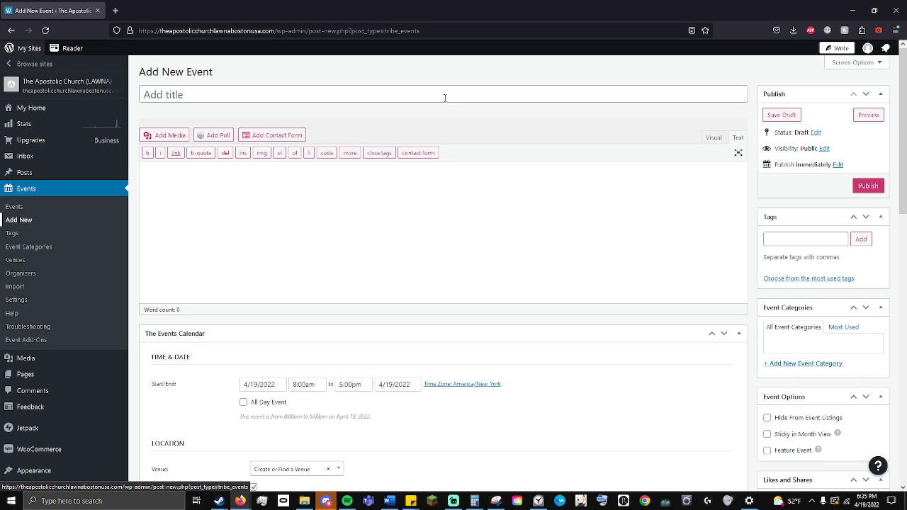
Step: Title the new event "Children's ministry field trip"
left_click(445, 96)
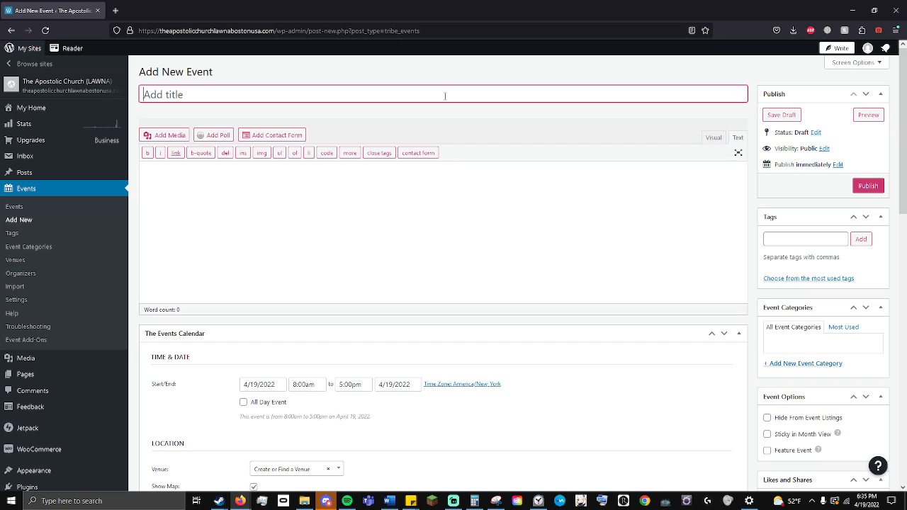
type("Childrens")
key("BackSpace")
key("BackSpace")
type("'s ministry field trip")
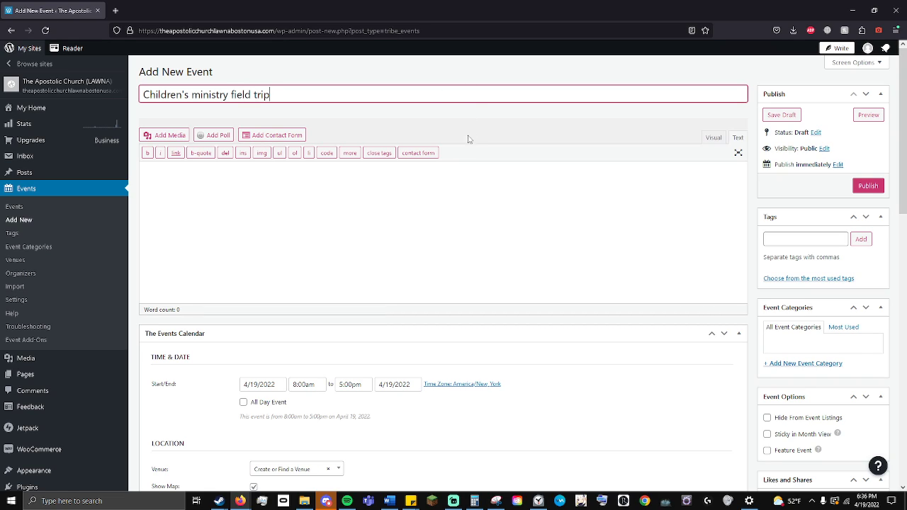
Step: Enter the event description "taking the kids and going to disney world" in the content editor
left_click(664, 209)
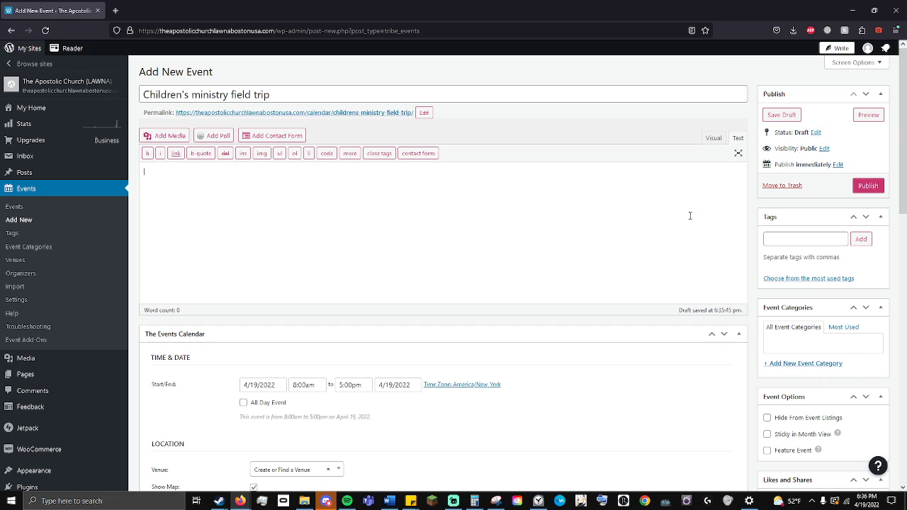
type("taking the kids and going to disney world")
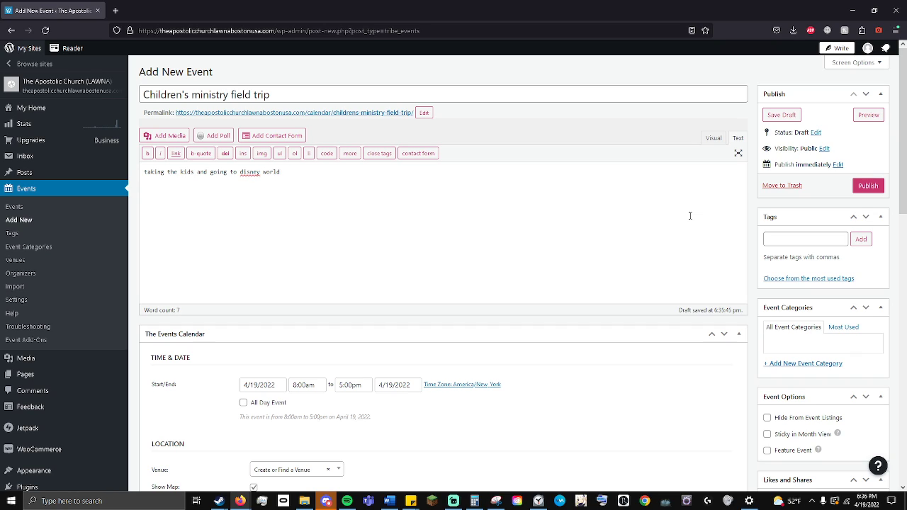
mouse_move(246, 172)
left_mouse_down()
mouse_move(263, 198)
mouse_move(255, 177)
left_mouse_up()
left_click(316, 175)
Step: Try the All Day Event option in the event's time and date settings, then switch it back off
scroll(311, 184, "down", 3)
scroll(297, 213, "up", 2)
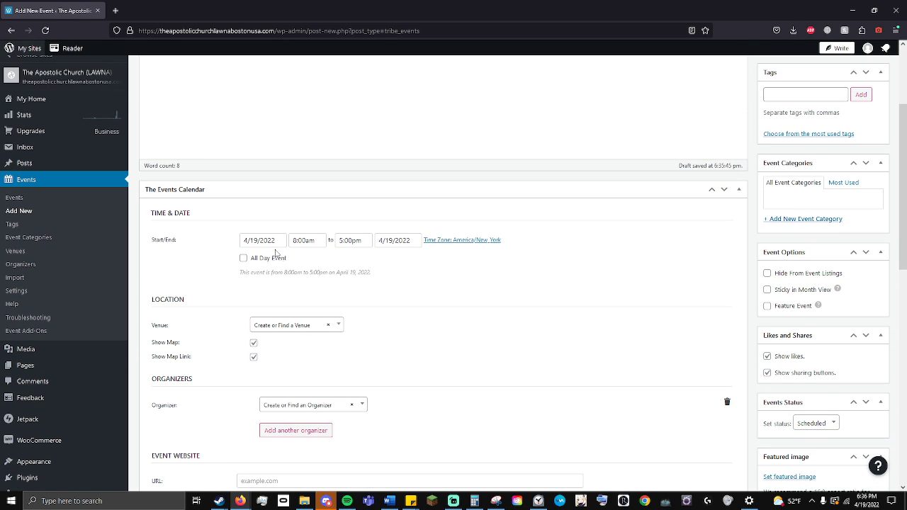
left_click(276, 243)
scroll(215, 260, "down", 1)
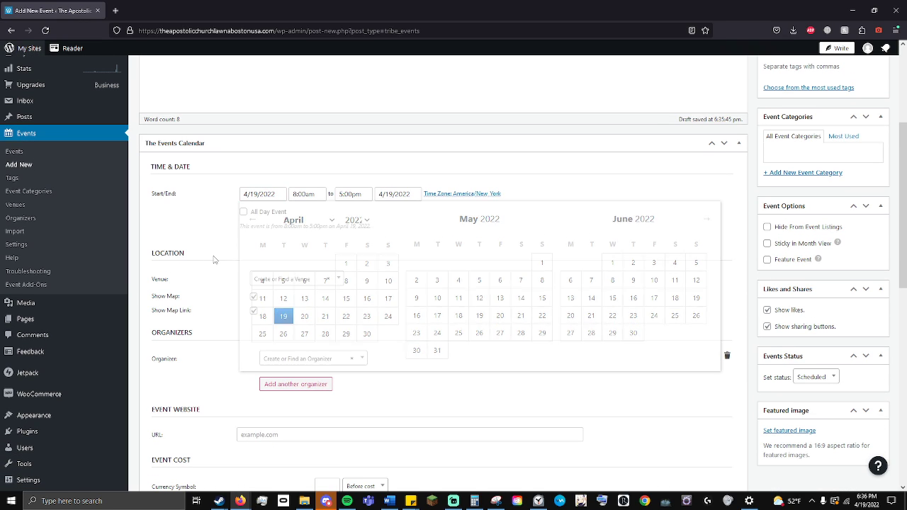
left_click(243, 213)
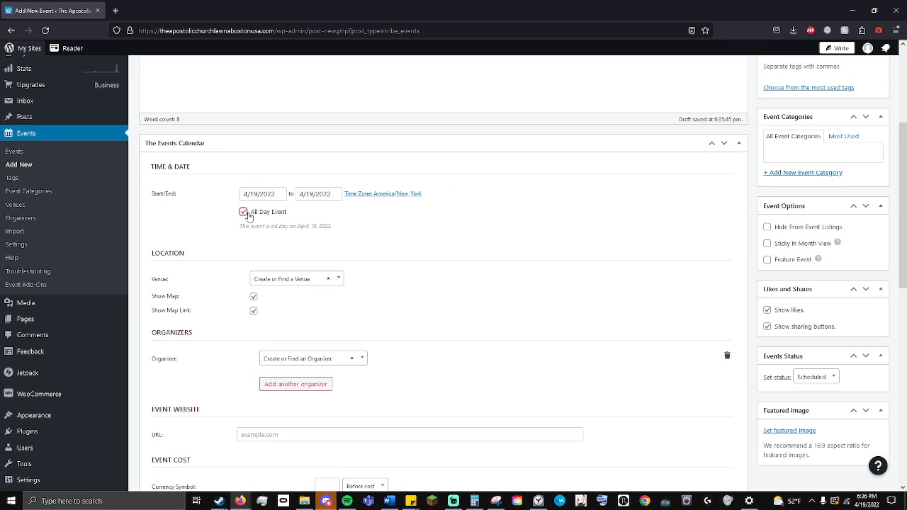
left_click(245, 213)
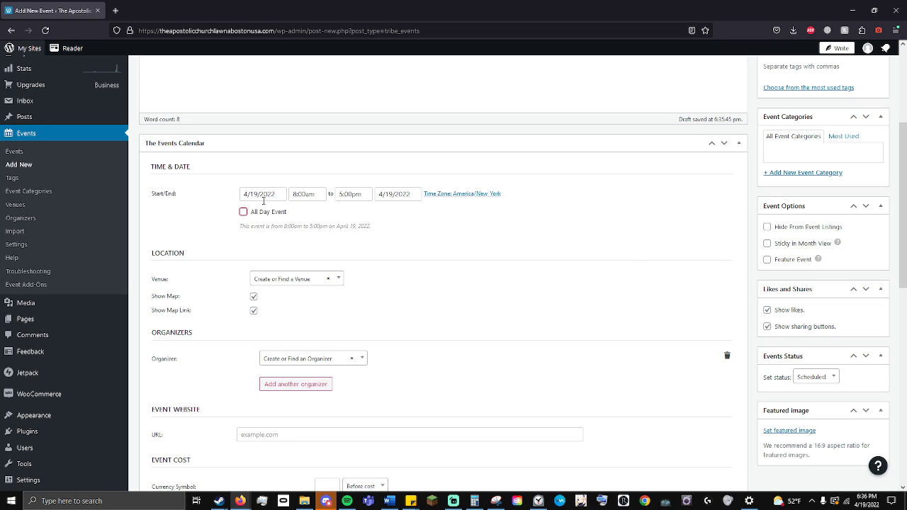
Step: Schedule the event for April 11, 2022, from 7:00am to 7:00pm
left_click(264, 200)
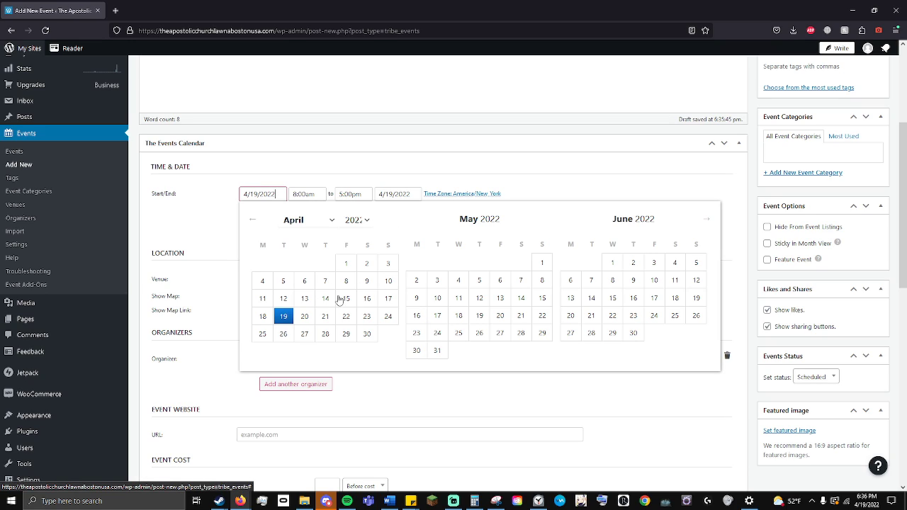
left_click(264, 301)
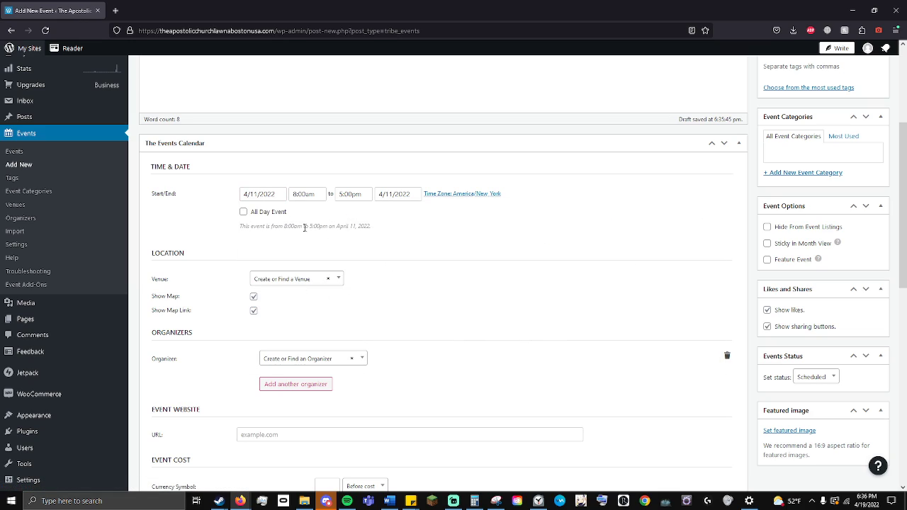
left_click(304, 200)
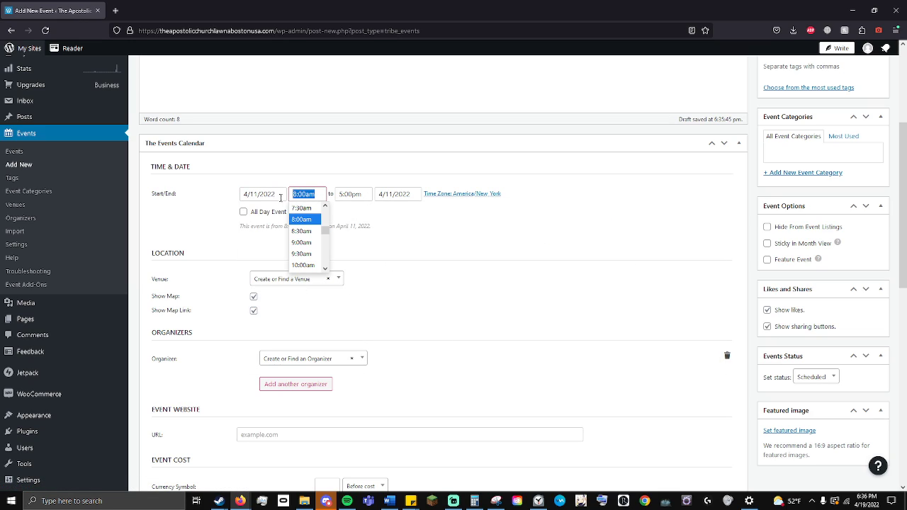
left_click(369, 199)
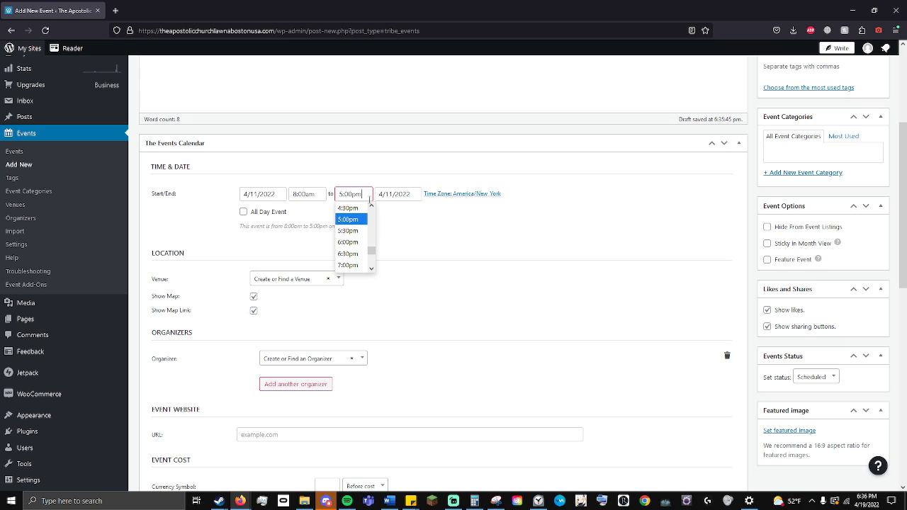
left_click(320, 194)
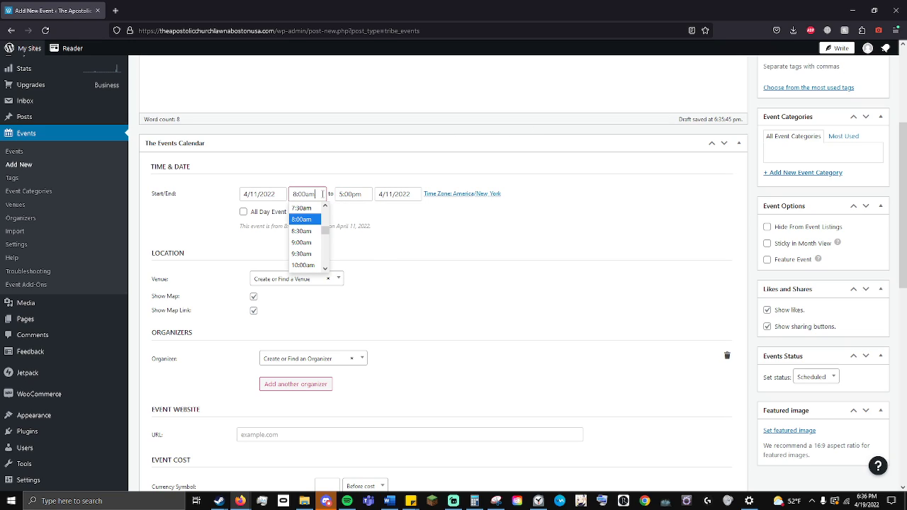
double_click(323, 195)
type("7:00am")
left_click(335, 194)
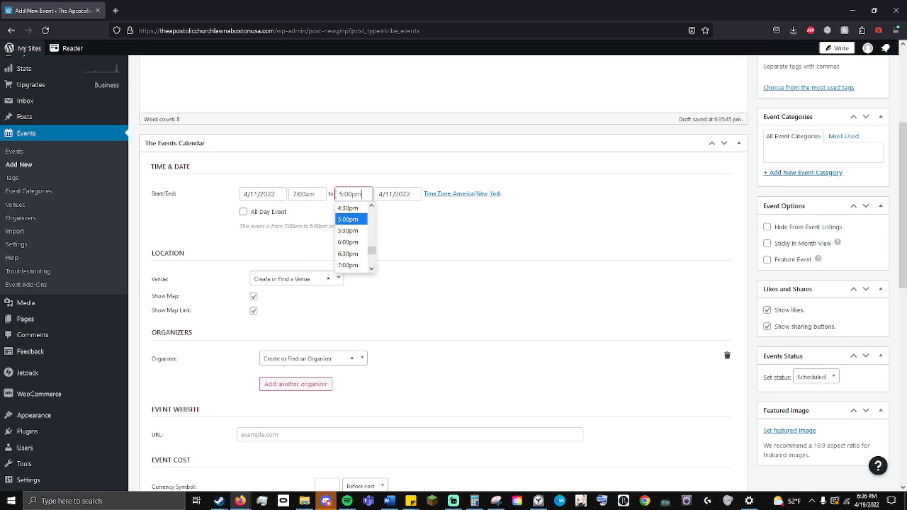
left_click_drag(363, 194, 335, 195)
type("7:00pm")
left_click(477, 256)
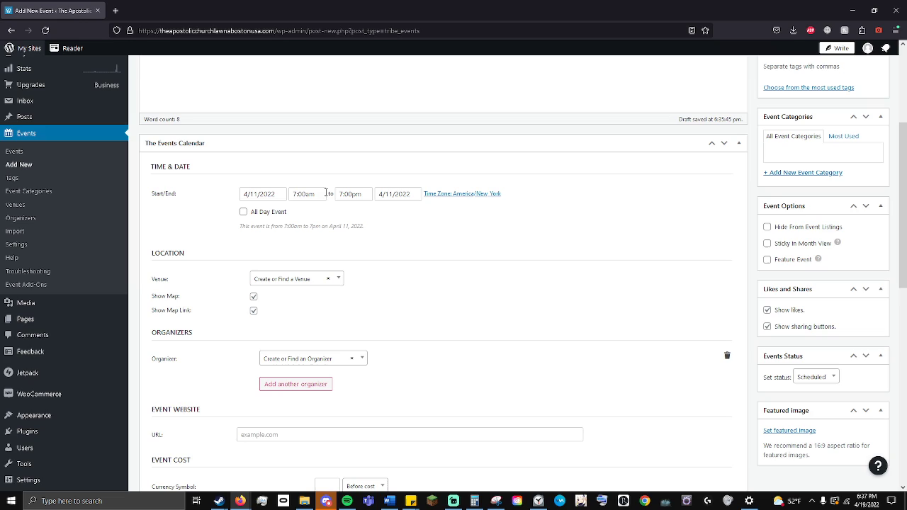
Step: Try the event as an all-day event with its start and end date calendars, and return to timed scheduling
left_click(260, 214)
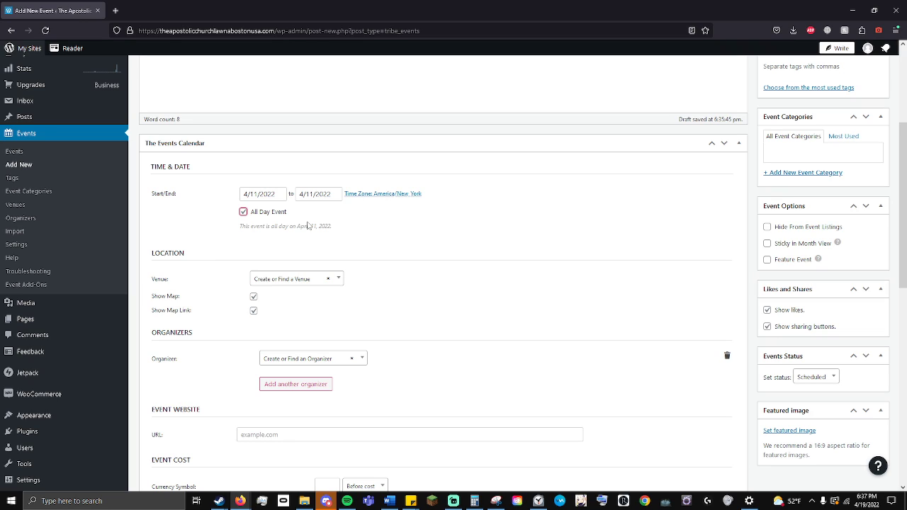
left_click(269, 194)
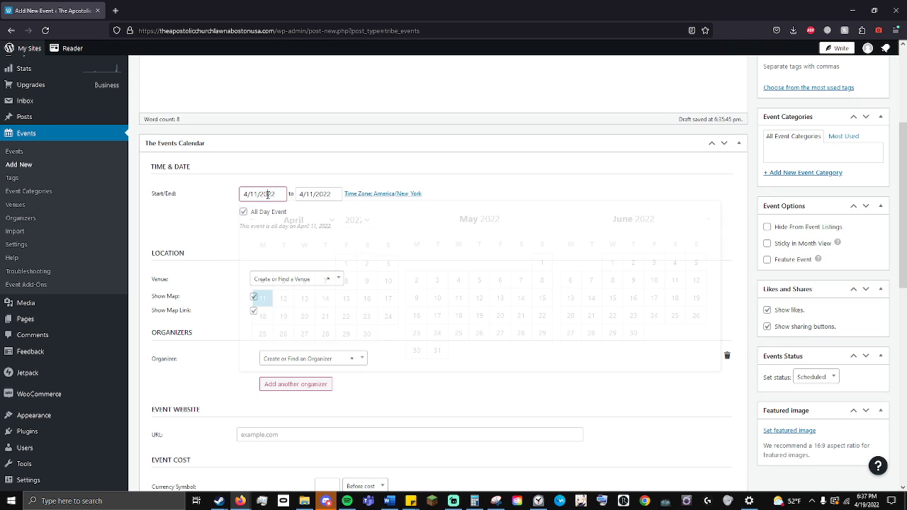
left_click(313, 194)
left_click(257, 195)
left_click(336, 195)
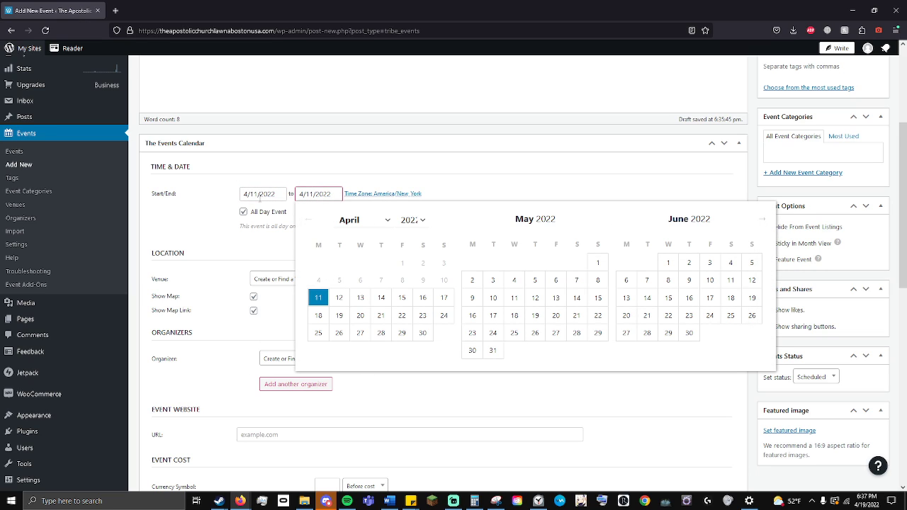
left_click(243, 211)
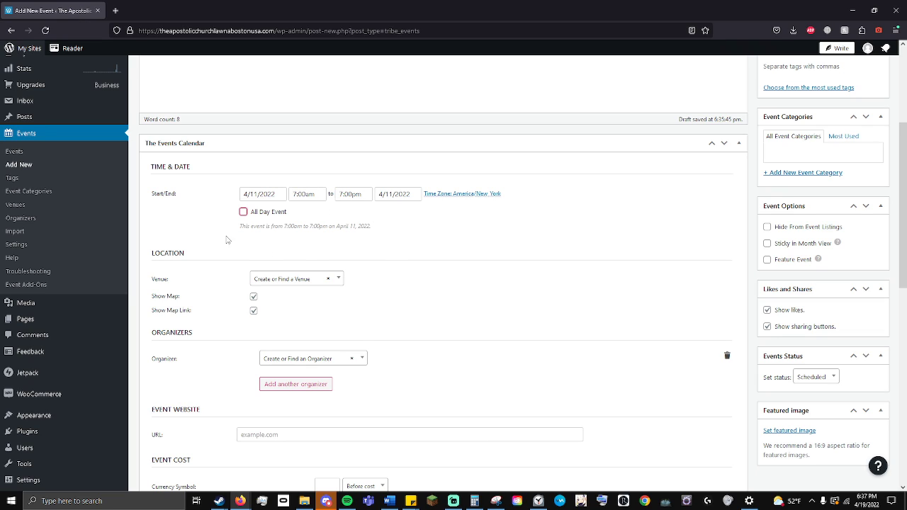
Step: Try to enter "disney world" as a new venue for the event's location
scroll(394, 308, "down", 1)
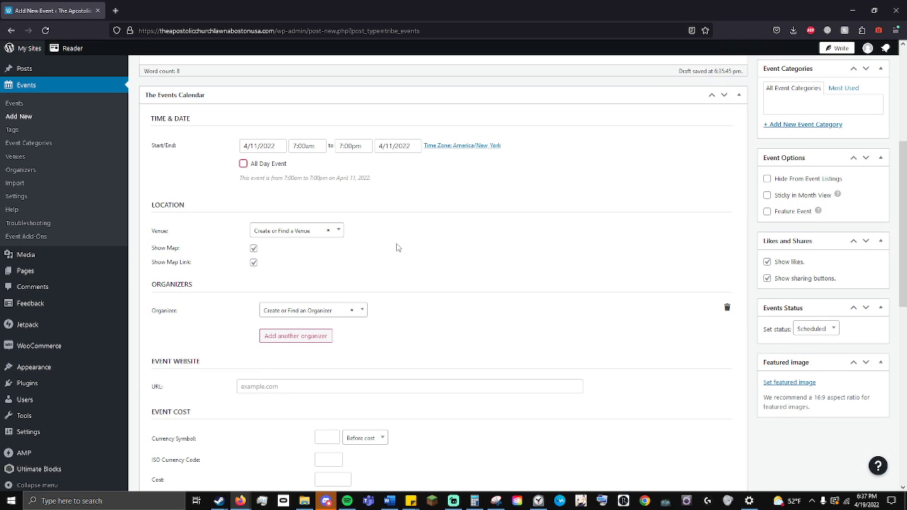
left_click(308, 236)
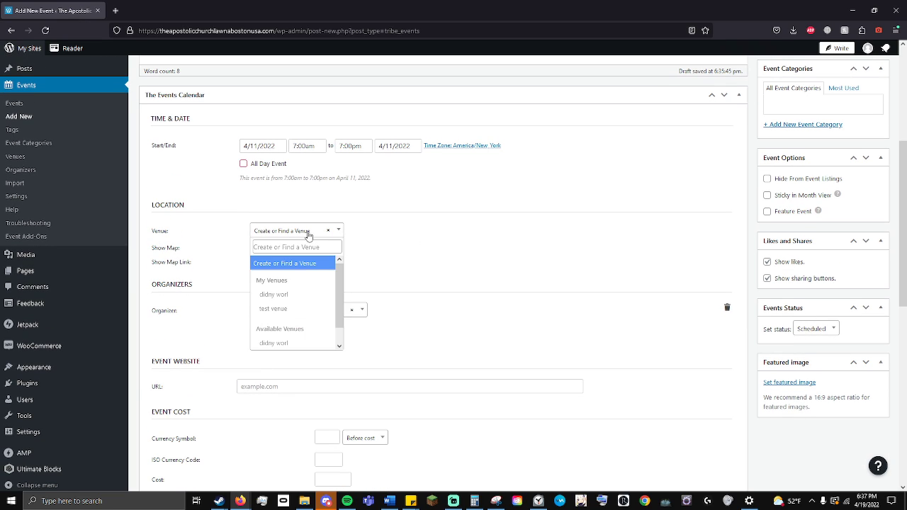
left_click(270, 250)
double_click(569, 249)
scroll(546, 279, "up", 5)
scroll(336, 260, "down", 3)
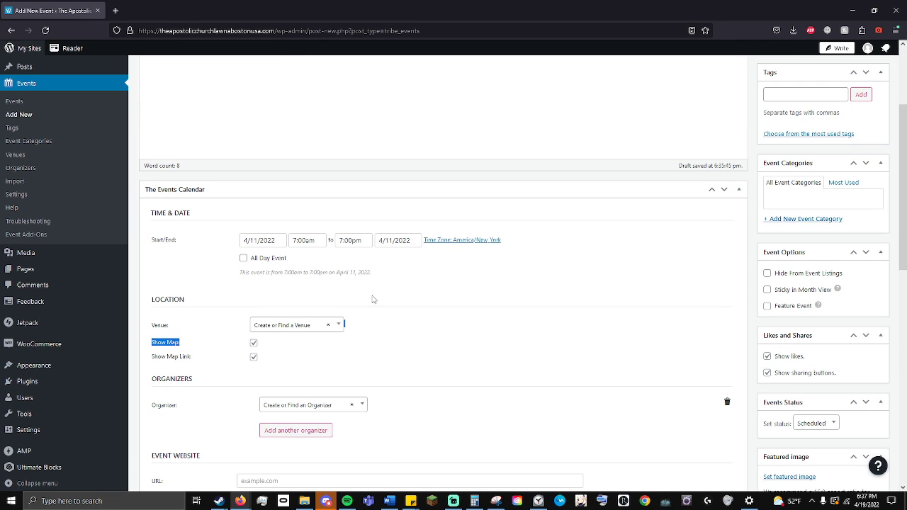
scroll(357, 411, "down", 2)
left_click(287, 230)
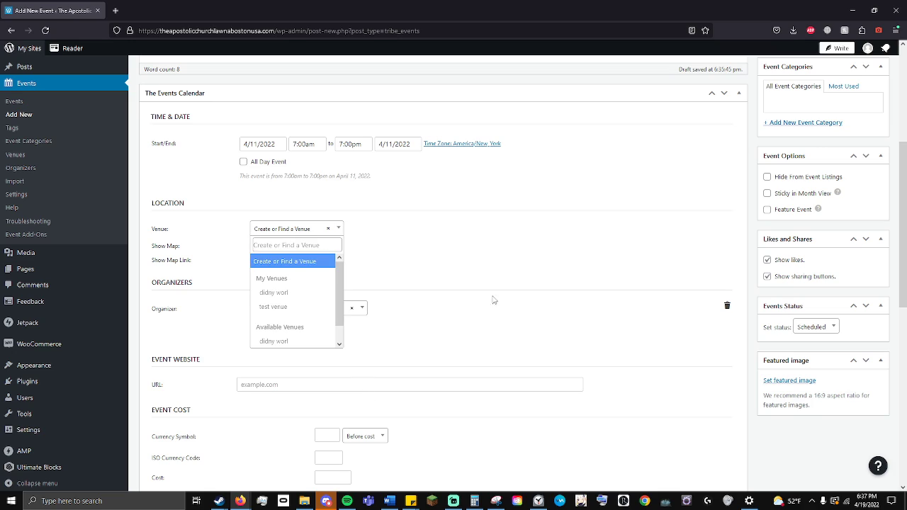
left_click(310, 244)
type("disn")
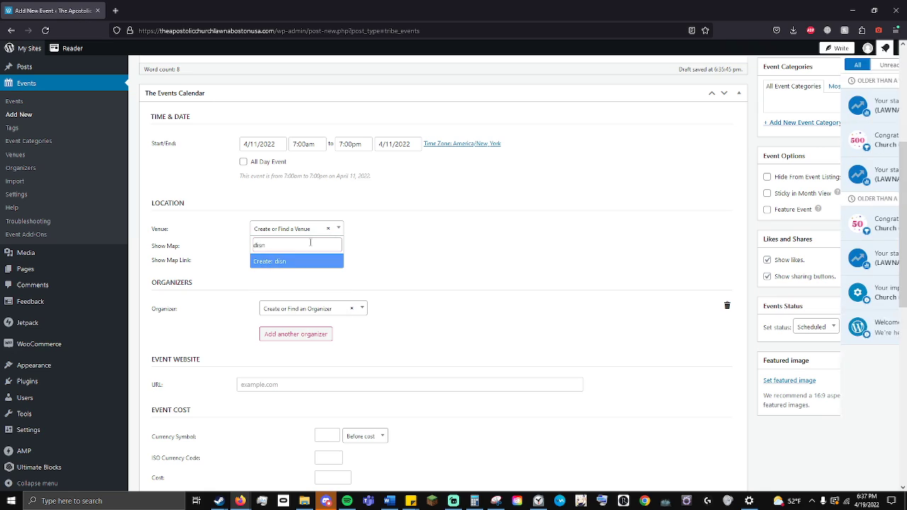
type("ey world")
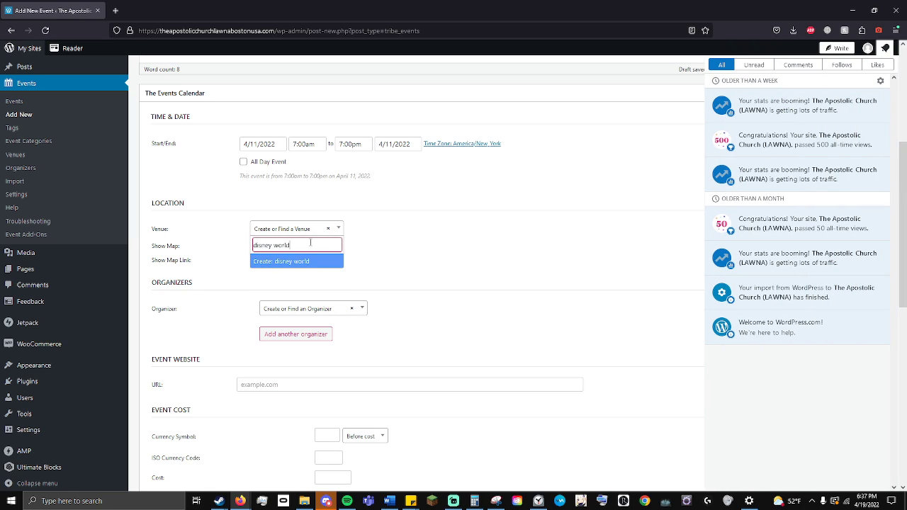
Step: Create a new venue named "disney world" for the event's location
left_click(306, 240)
left_click(305, 240)
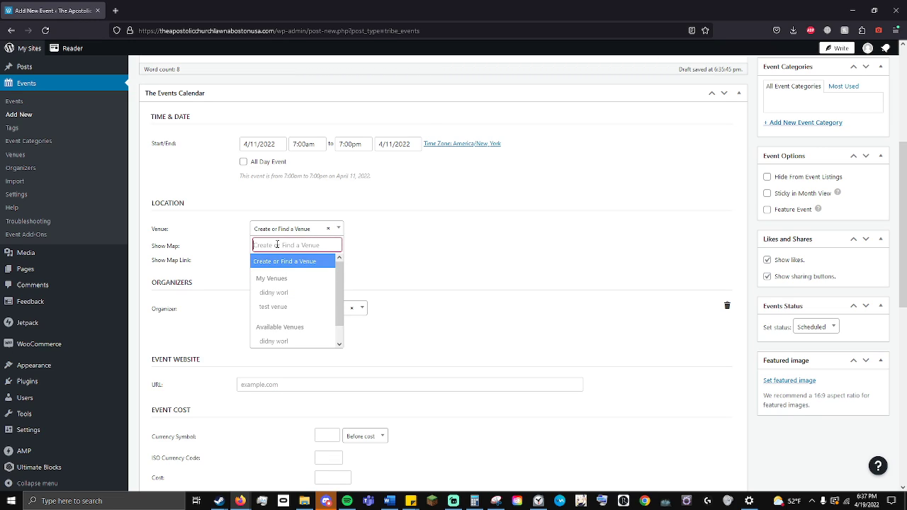
type("disney world")
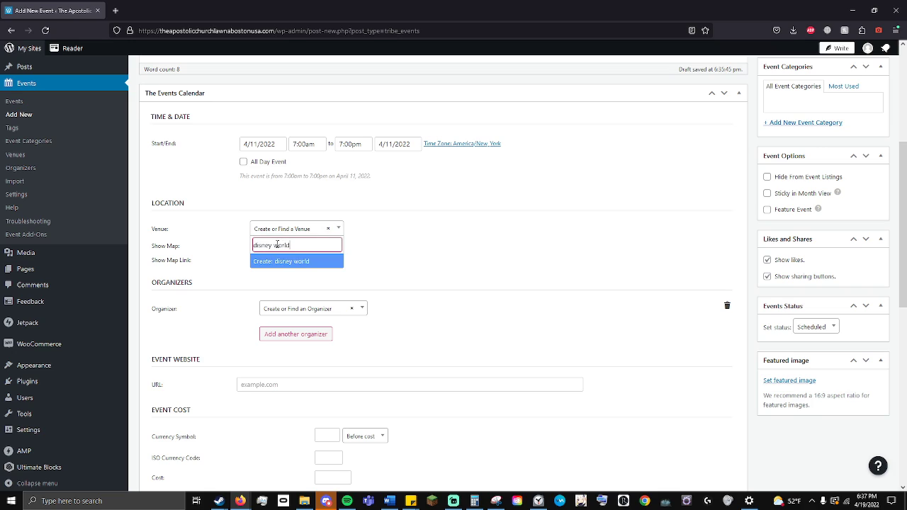
key("Return")
left_click(302, 252)
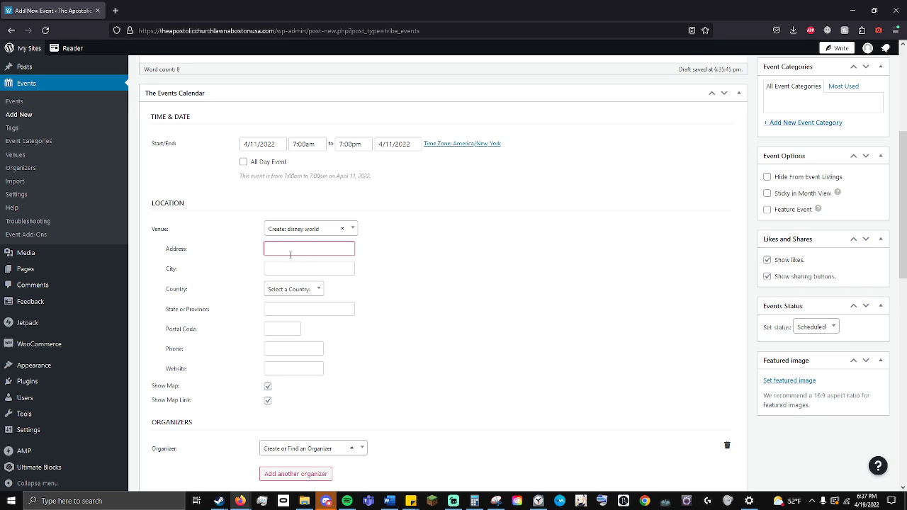
Step: Examine the address, city, country, state and contact fields available for the new venue
left_click(282, 267)
left_click(287, 247)
left_click(295, 268)
left_click(294, 291)
left_click(295, 267)
left_click(407, 279)
left_click(342, 306)
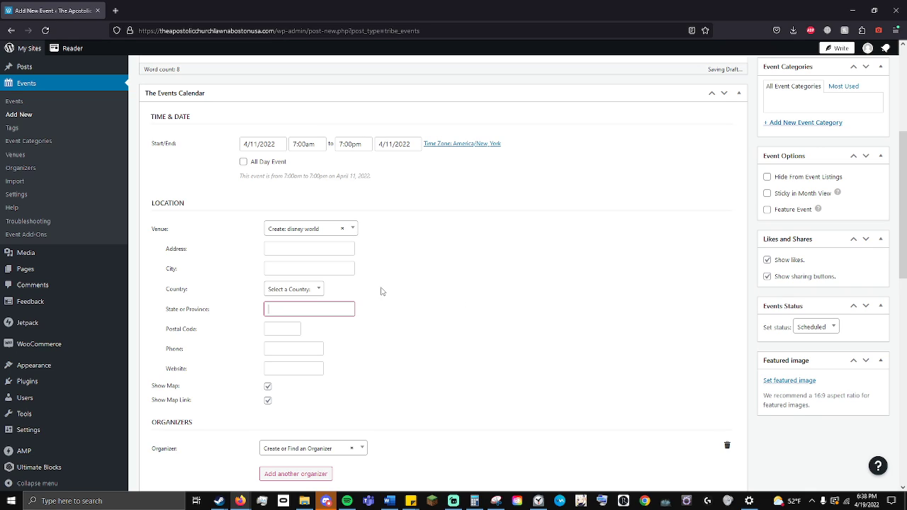
left_click(338, 247)
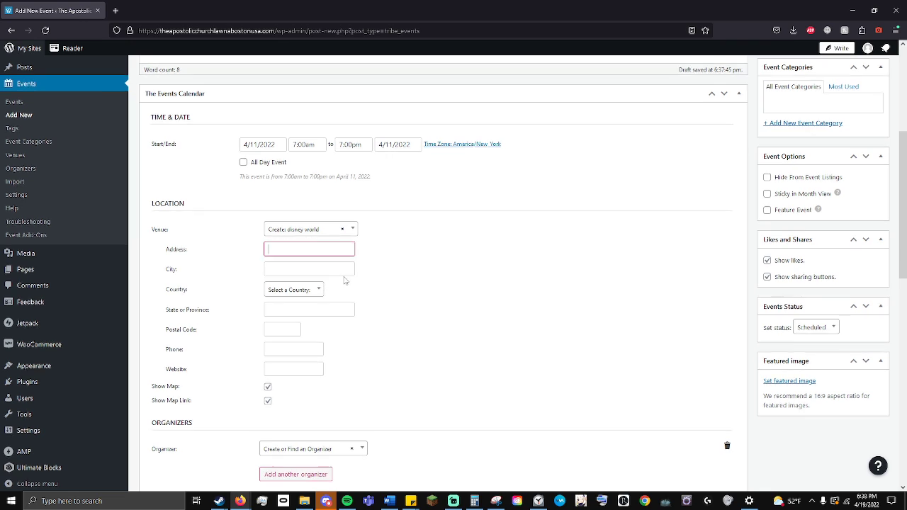
scroll(357, 279, "up", 2)
scroll(383, 283, "down", 1)
scroll(388, 290, "down", 2)
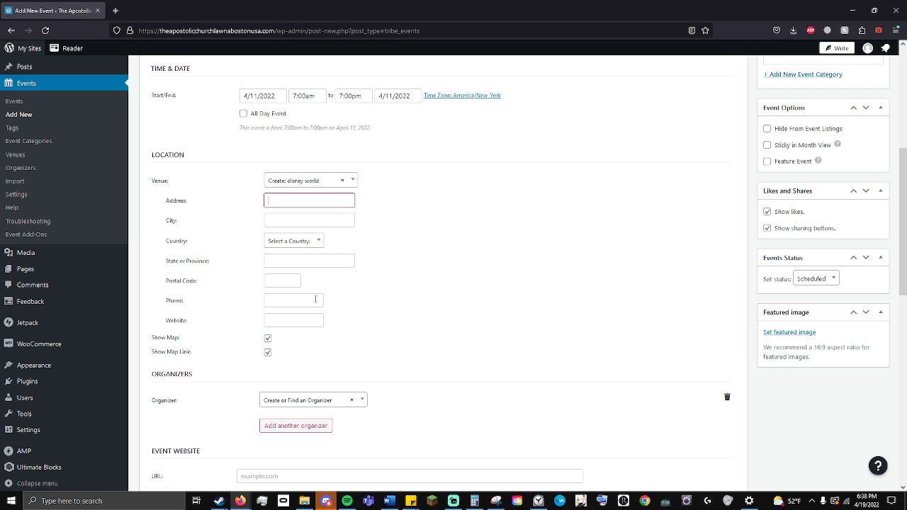
Step: Examine the postal code, phone and website fields of the new venue
left_click(284, 280)
left_click(293, 300)
left_click(312, 323)
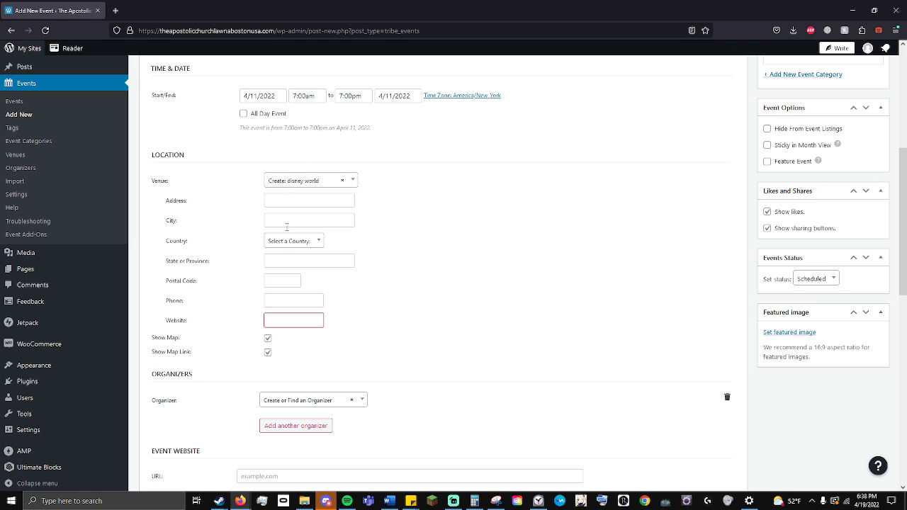
Step: Create a new organizer named "Boston Assembly" for the event
scroll(354, 312, "down", 2)
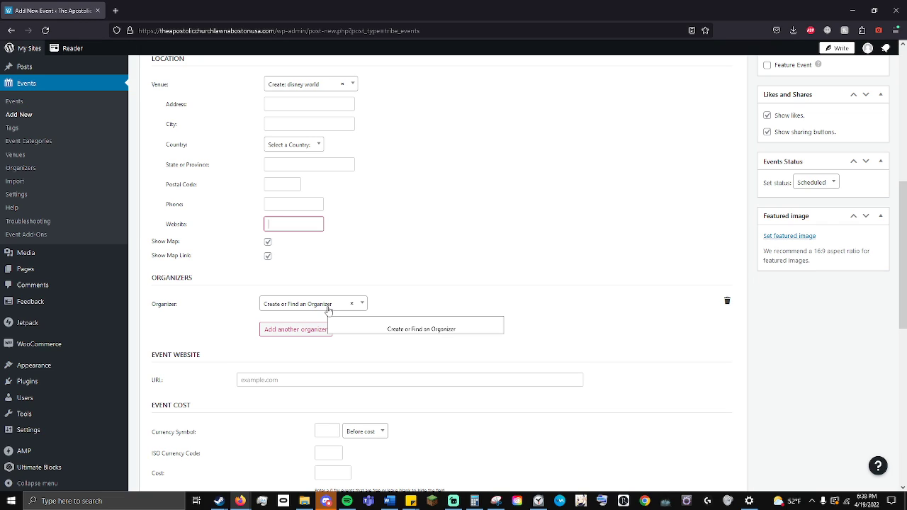
left_click(329, 306)
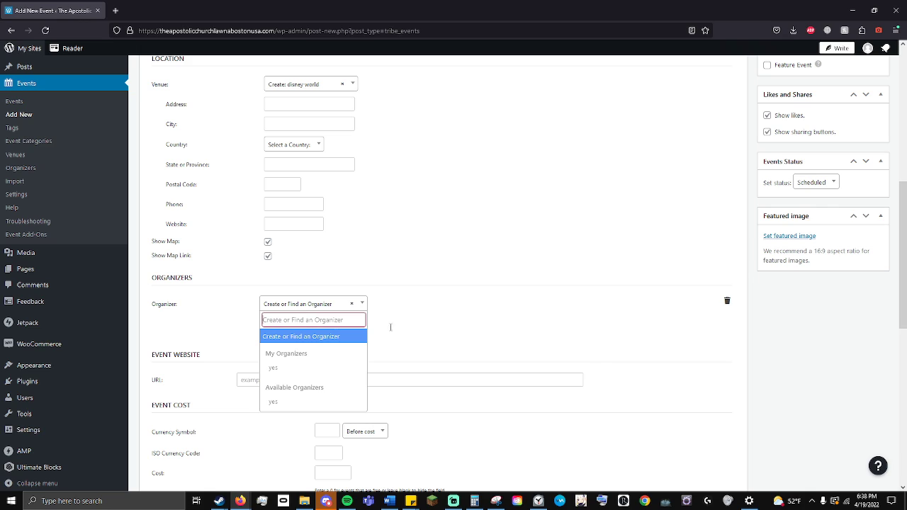
type("Bon")
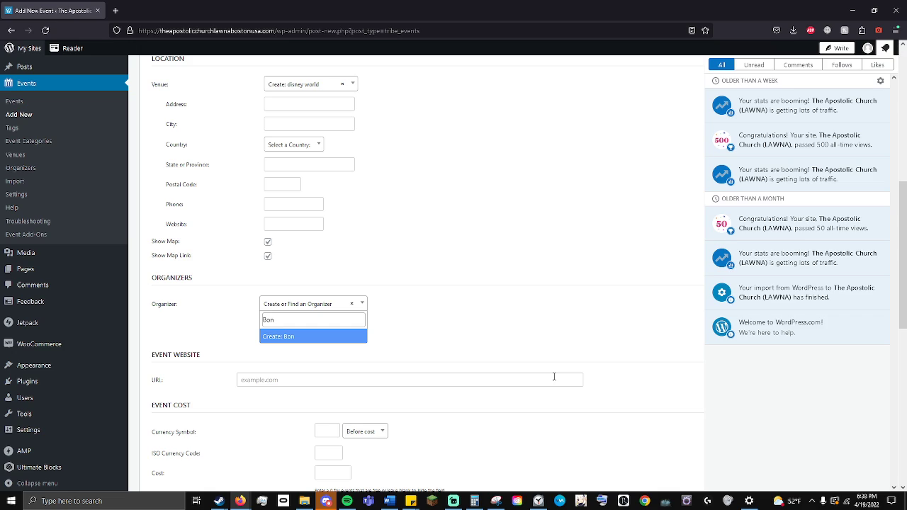
key("BackSpace")
type("ston Asse")
key("BackSpace")
type("sembly")
key("Return")
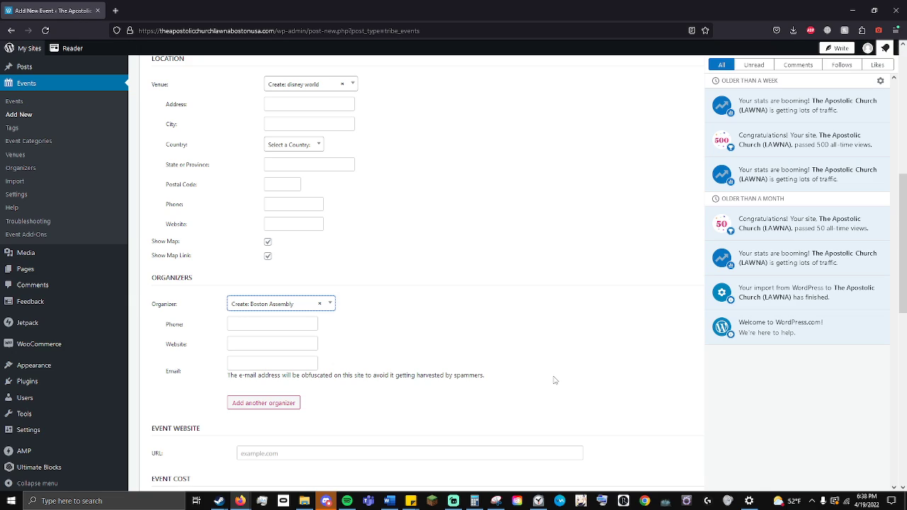
Step: Examine the phone, website and email fields available for the new organizer
left_click(275, 325)
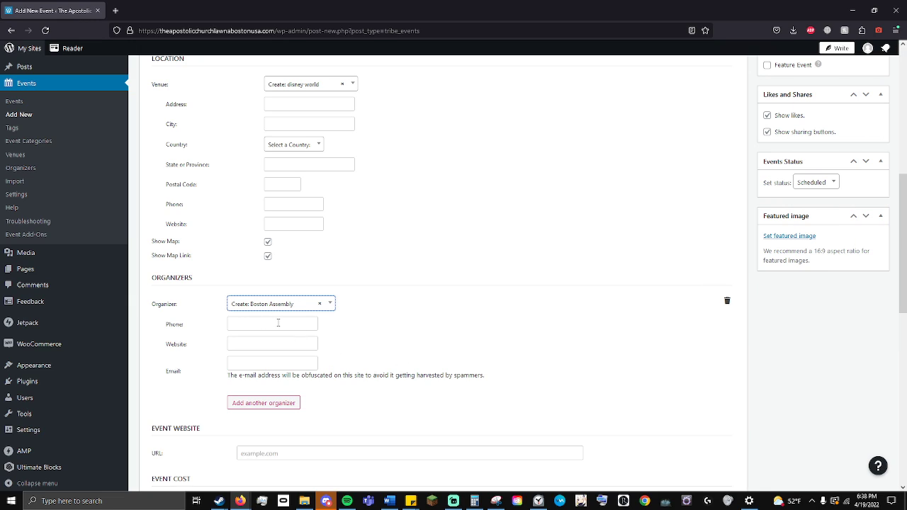
left_click(277, 323)
left_click(291, 363)
Step: Examine the event website URL field and the cost section's currency symbol, ISO currency code and cost fields
scroll(485, 369, "down", 1)
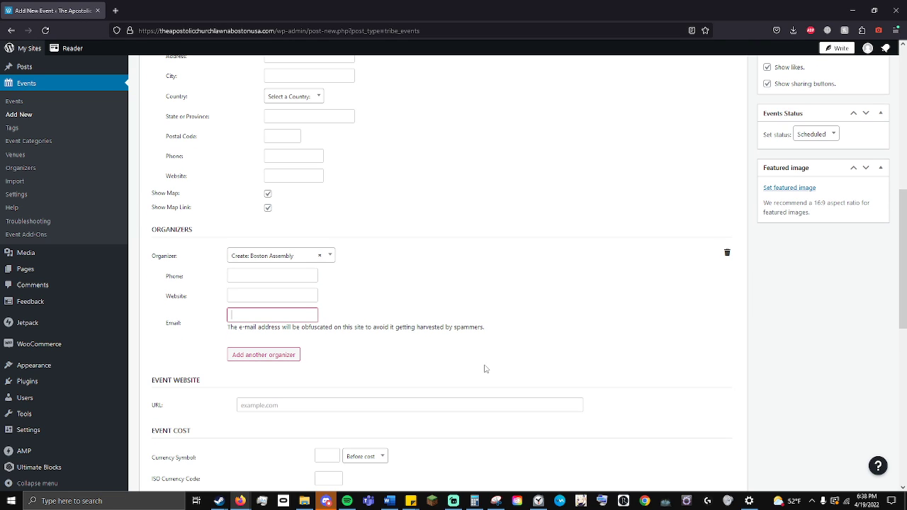
scroll(476, 362, "down", 4)
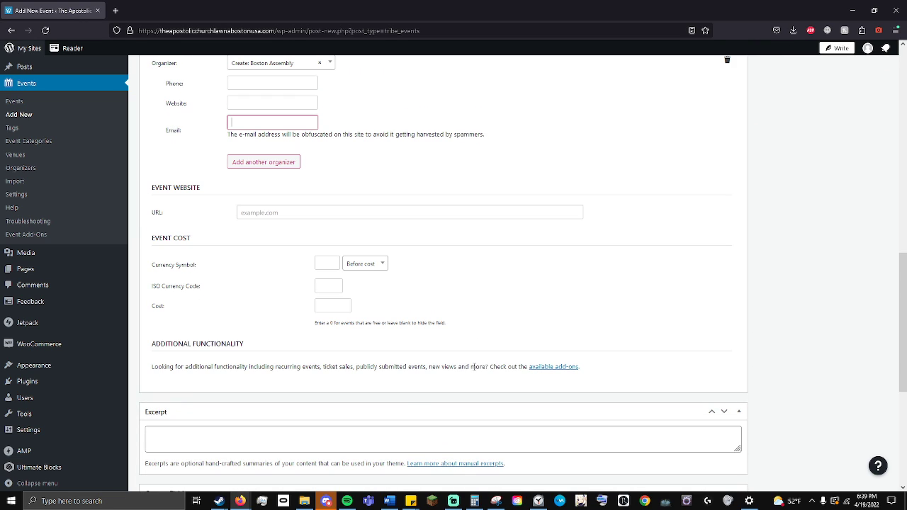
left_click(267, 214)
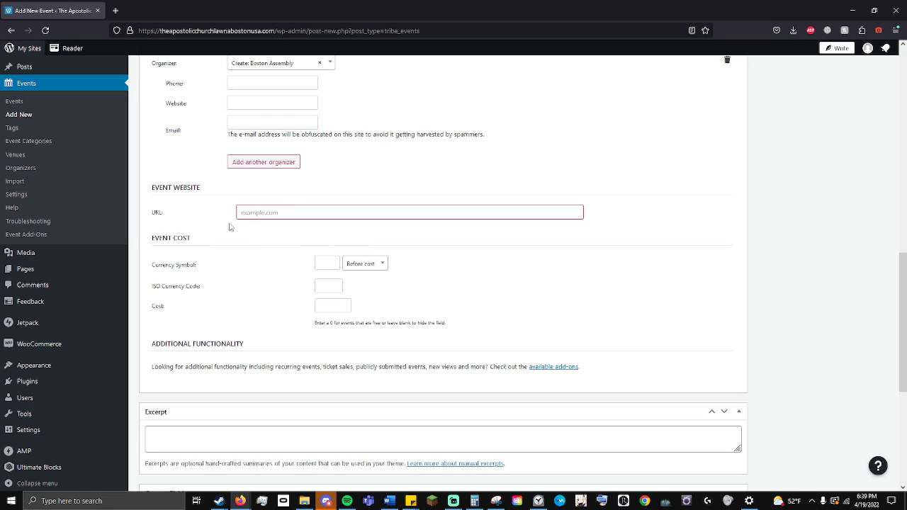
left_click(329, 265)
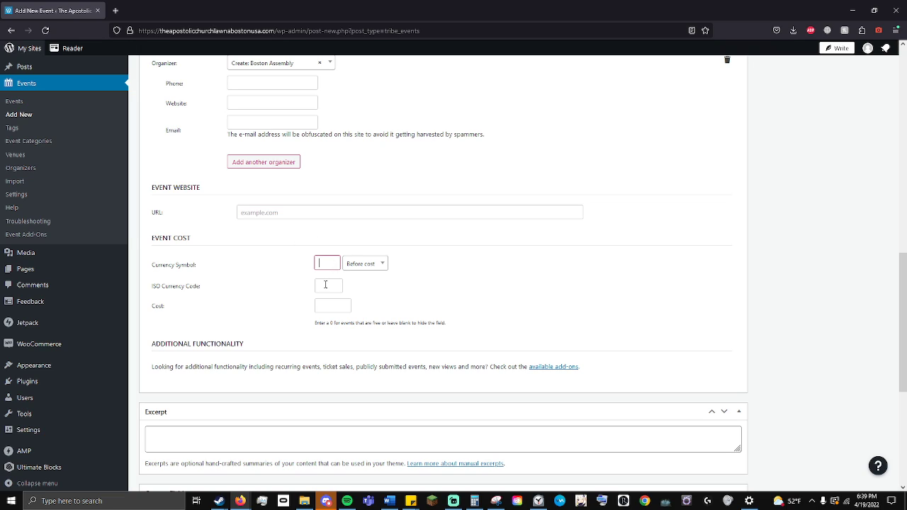
left_click(329, 287)
left_click(333, 307)
left_click(326, 267)
left_click(343, 306)
left_click(326, 264)
left_click(346, 306)
Step: Examine the excerpt, custom fields, discussion and author sections of the event form
scroll(397, 330, "down", 5)
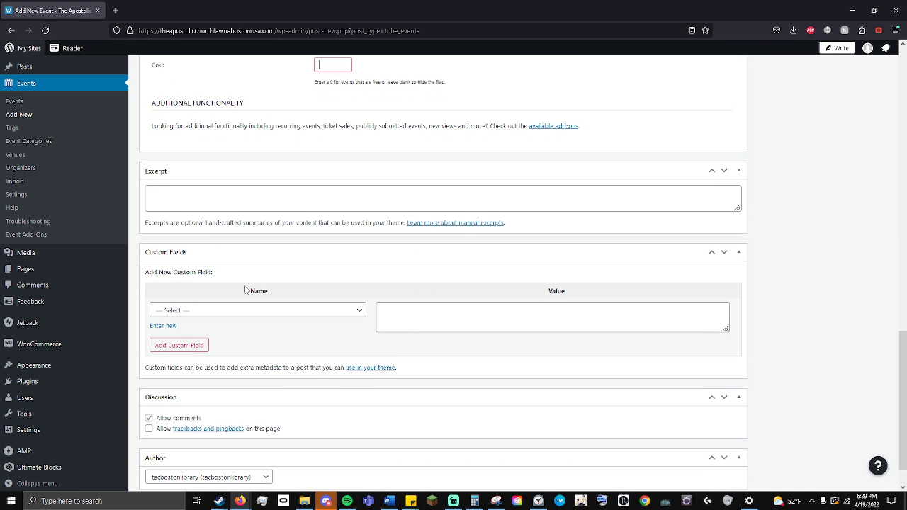
scroll(207, 277, "down", 1)
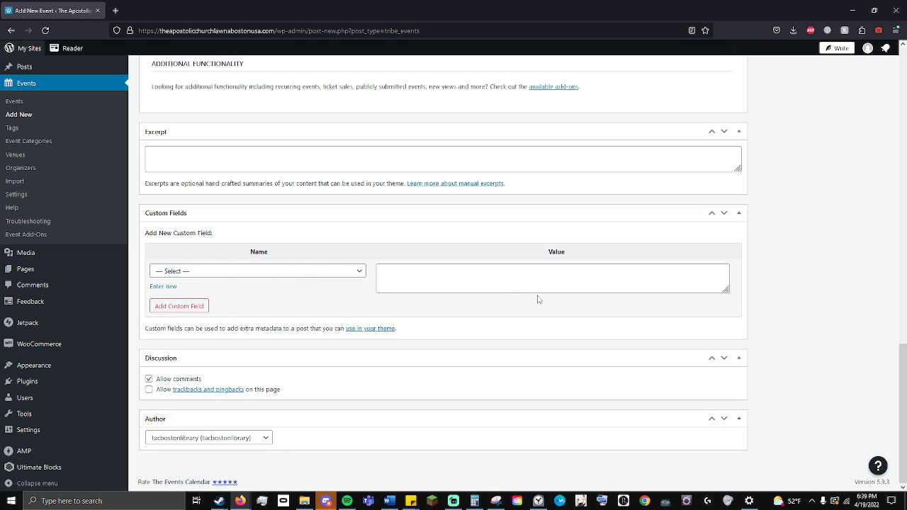
scroll(551, 334, "up", 3)
scroll(548, 335, "up", 2)
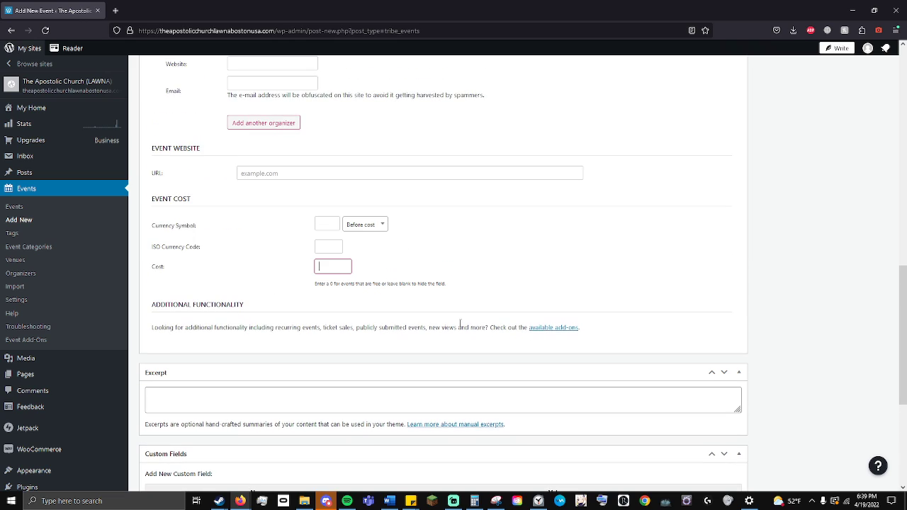
scroll(460, 355, "down", 2)
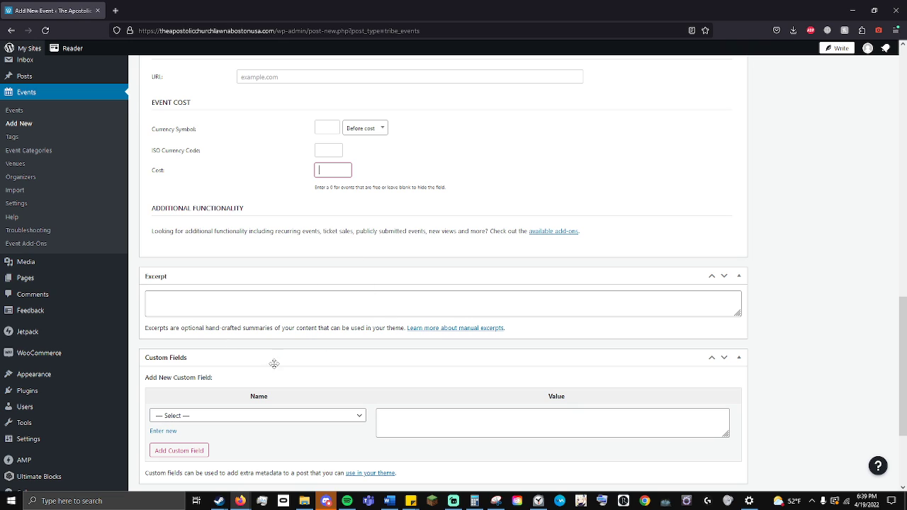
scroll(273, 361, "down", 3)
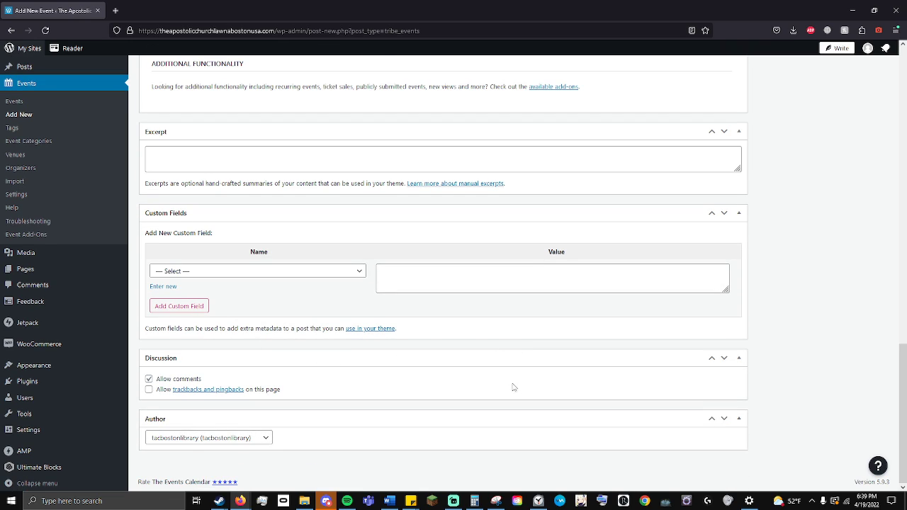
Step: Review the event's publish settings, tags, categories, event options, sharing, status and featured image sections
scroll(514, 388, "up", 5)
scroll(558, 389, "up", 10)
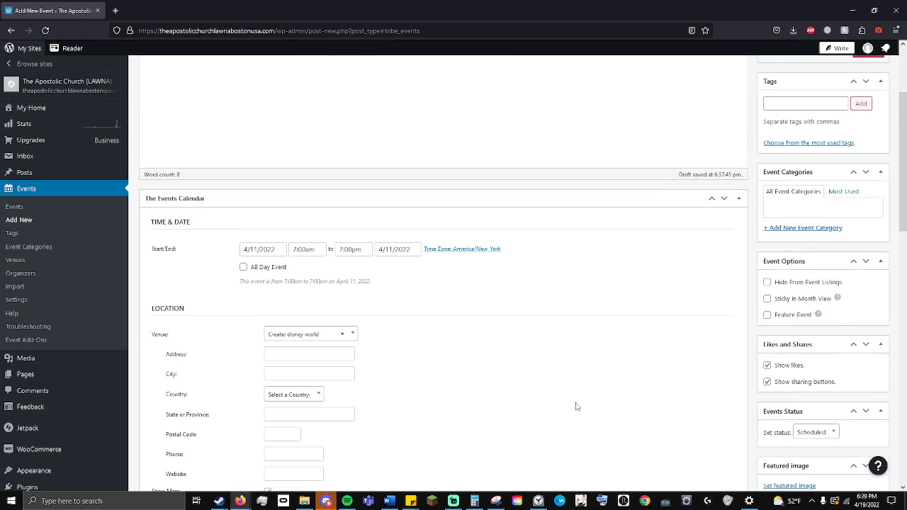
scroll(576, 406, "up", 3)
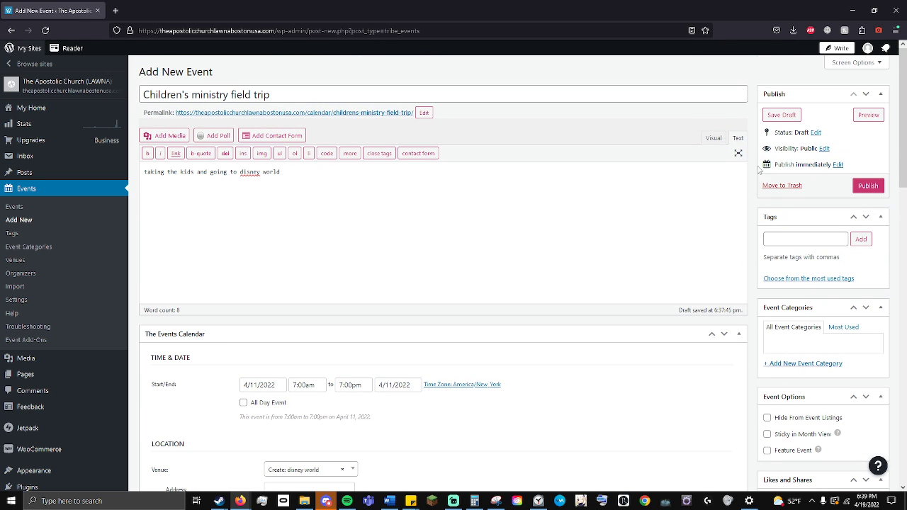
scroll(791, 302, "down", 2)
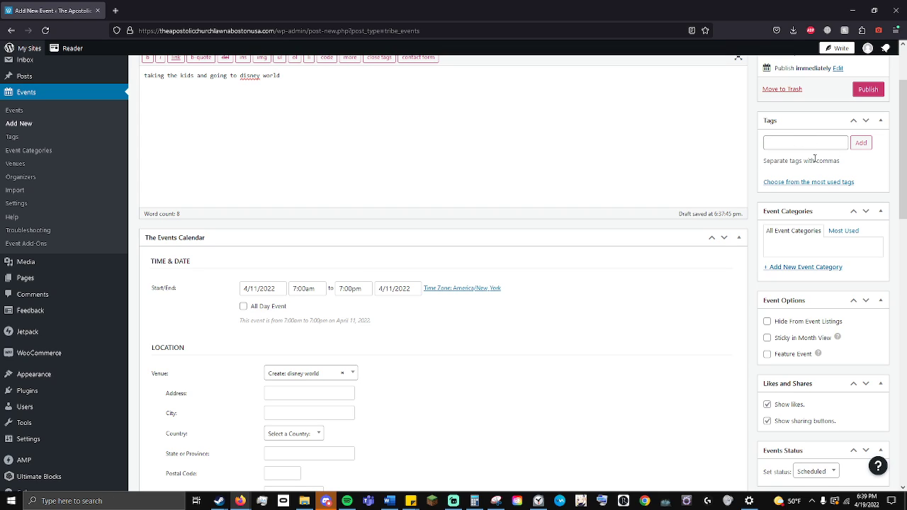
scroll(786, 202, "down", 1)
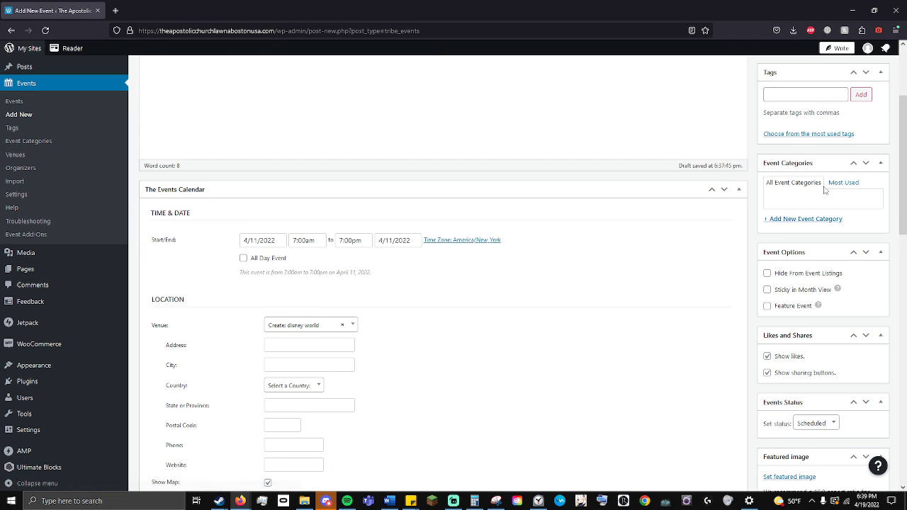
scroll(793, 209, "down", 1)
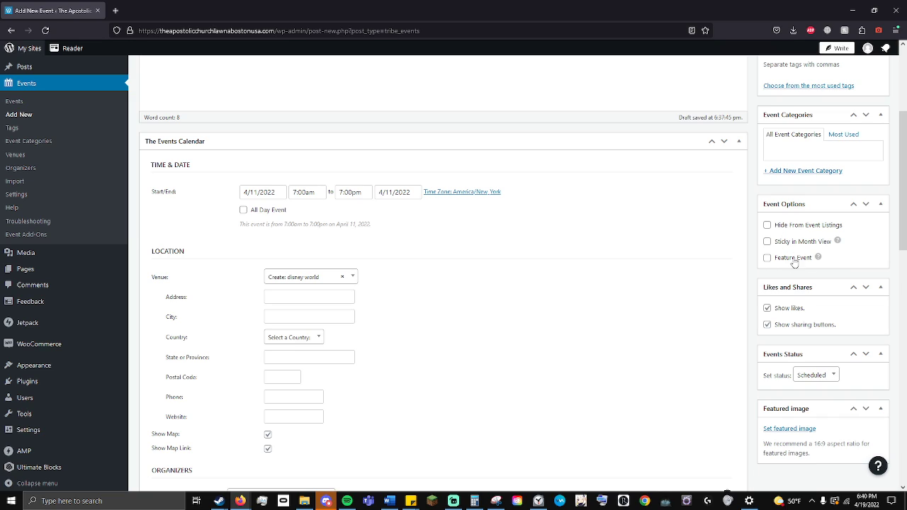
scroll(867, 348, "down", 1)
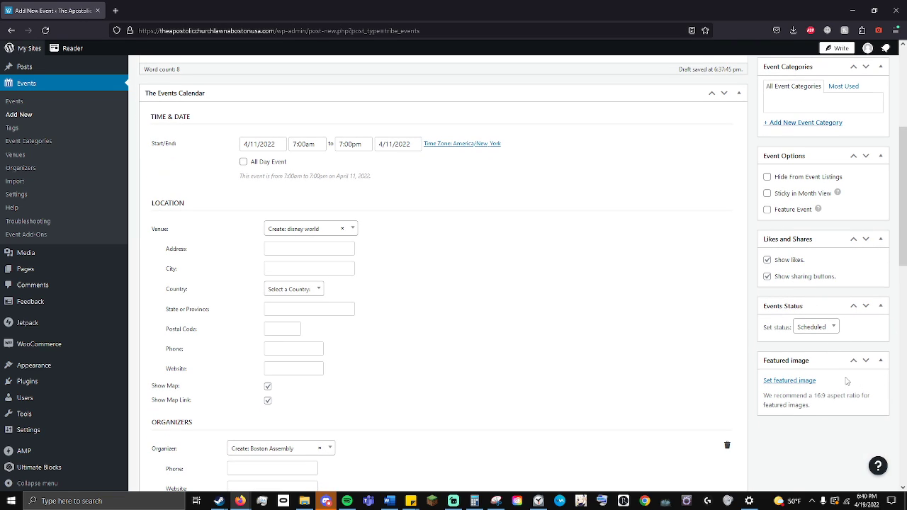
scroll(843, 380, "up", 5)
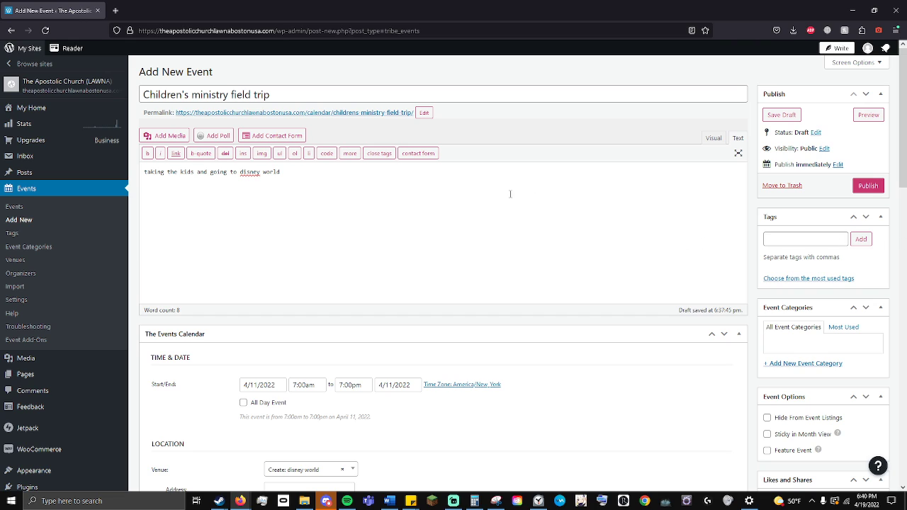
scroll(510, 193, "down", 5)
Step: Preview the field trip event as a page on the church site
scroll(340, 352, "up", 6)
left_click(868, 116)
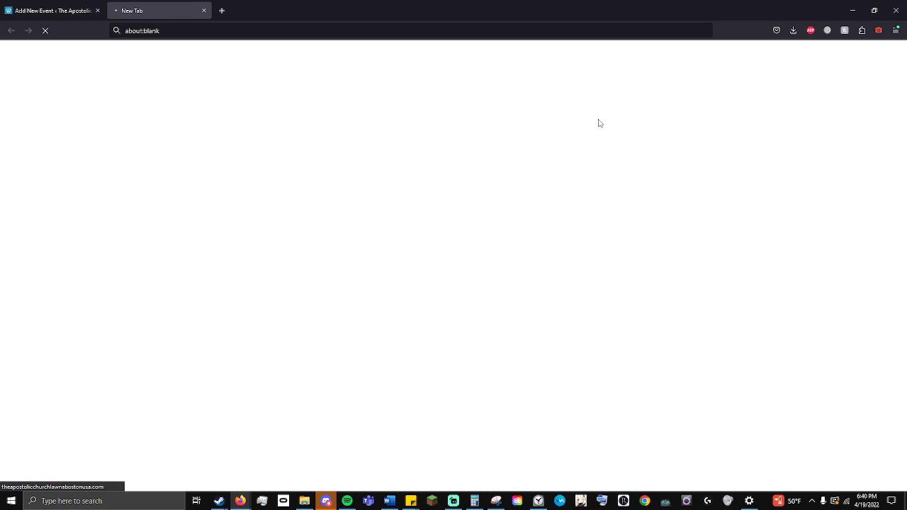
scroll(576, 197, "down", 5)
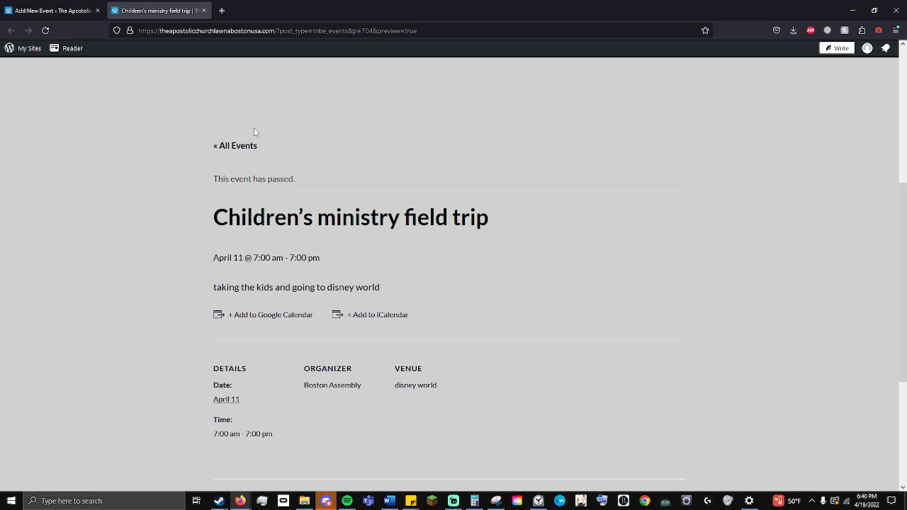
scroll(470, 281, "up", 2)
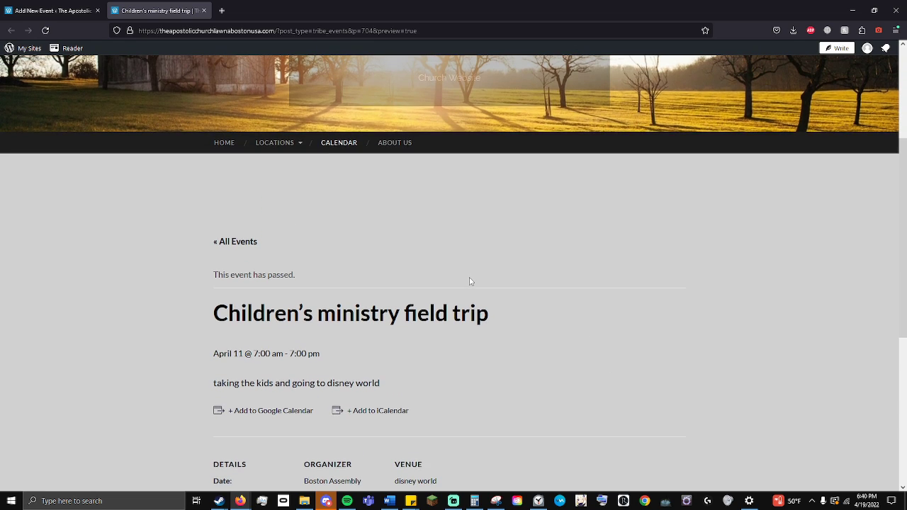
scroll(470, 281, "down", 2)
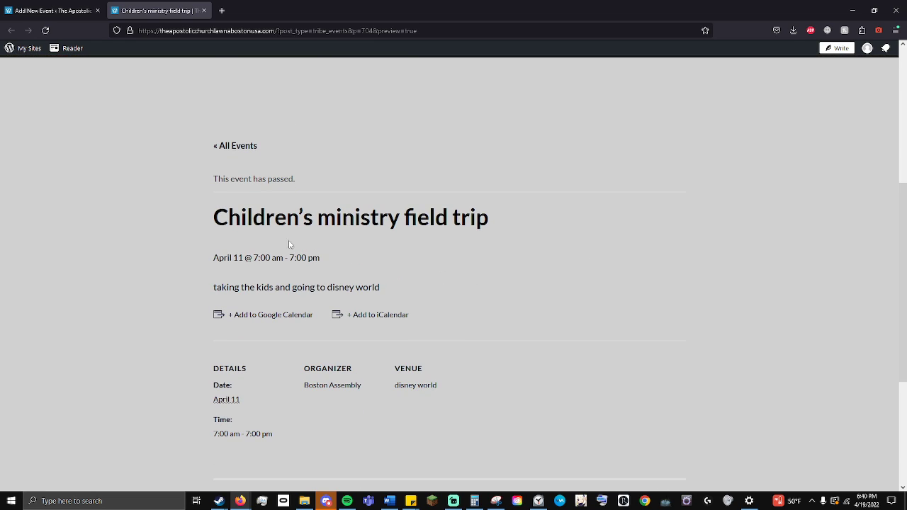
Step: Examine the previewed event's title, date, description, calendar links, organizer and venue details
left_click_drag(241, 217, 489, 246)
left_click(488, 248)
left_click_drag(244, 288, 420, 297)
left_click(421, 297)
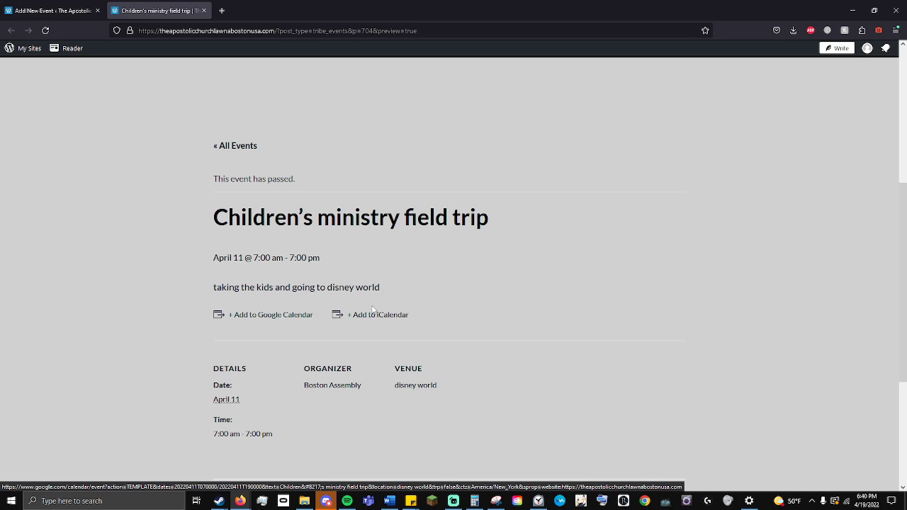
scroll(425, 298, "down", 2)
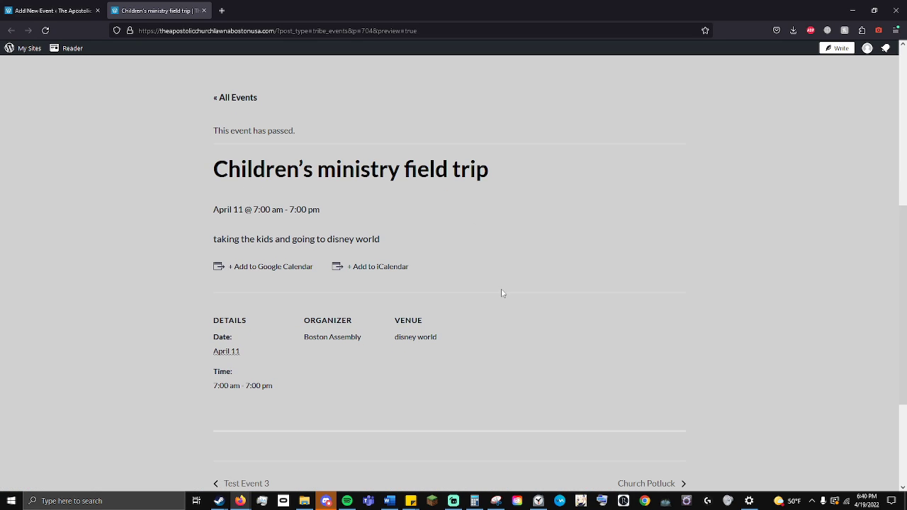
scroll(465, 300, "up", 1)
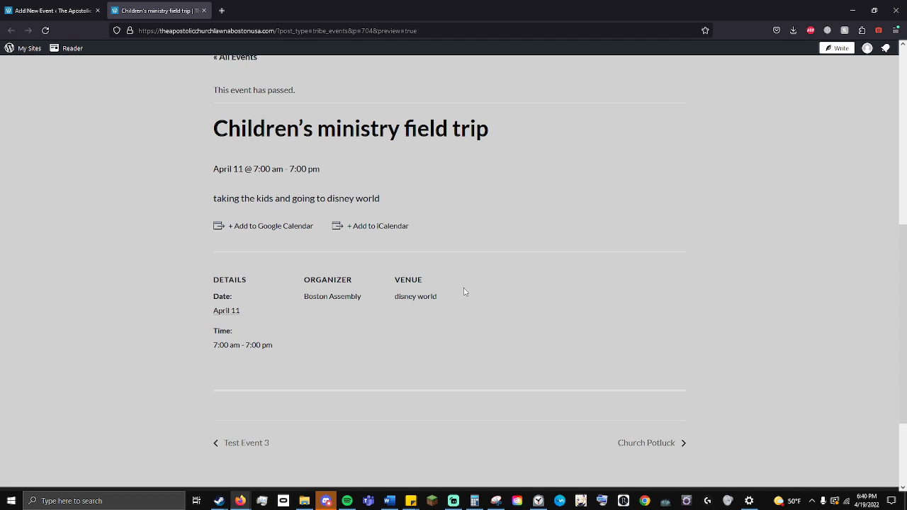
scroll(510, 280, "down", 1)
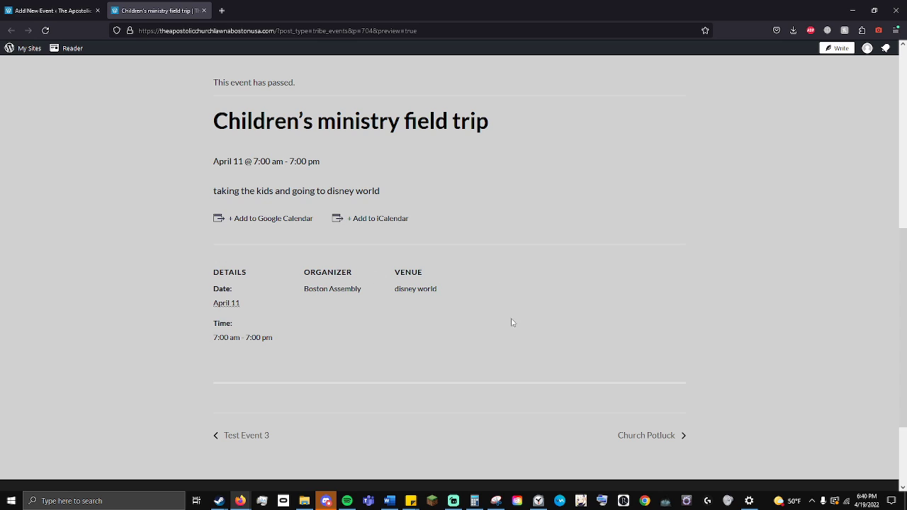
scroll(512, 323, "down", 1)
scroll(525, 326, "up", 3)
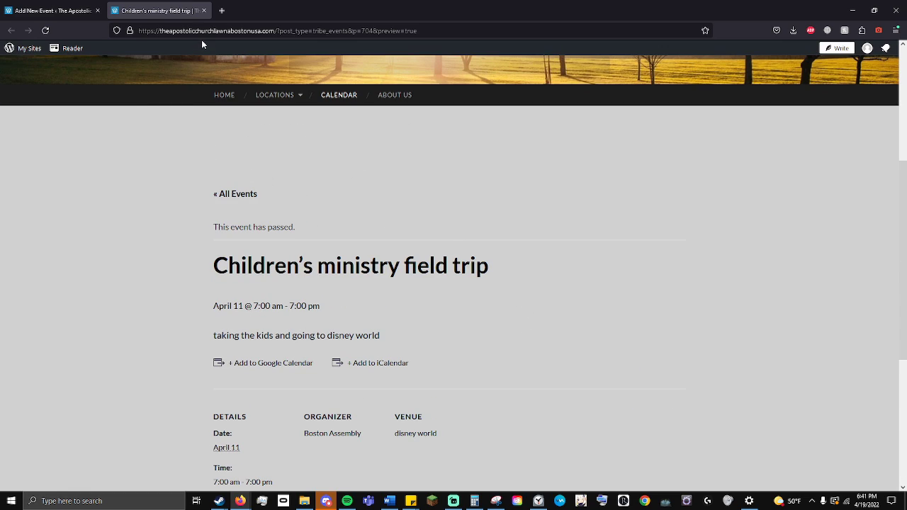
Step: Close the event preview and publish the Children's ministry field trip event
left_click(203, 11)
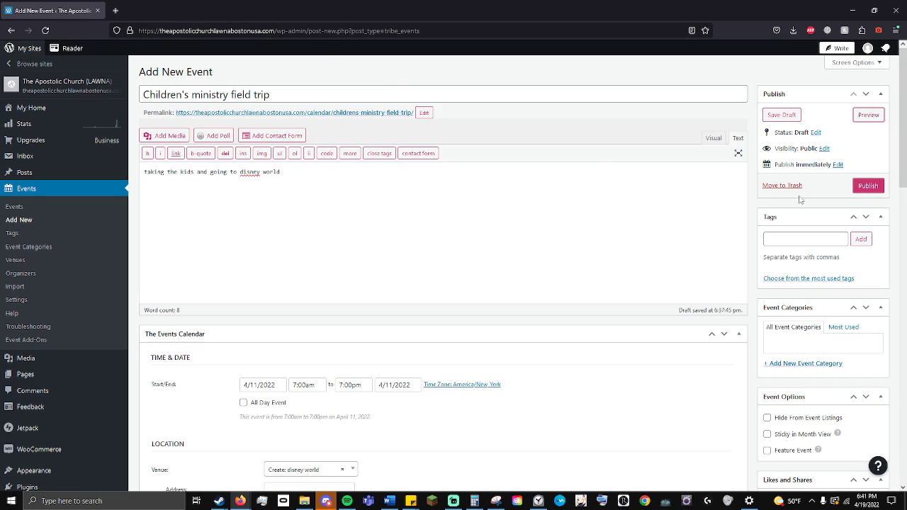
left_click(868, 187)
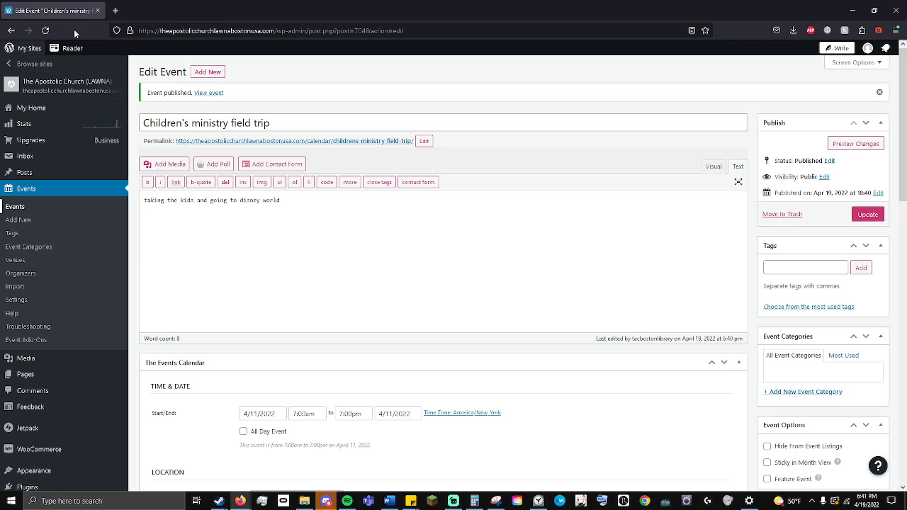
Step: Visit the public church site and open its calendar page
left_click(63, 86)
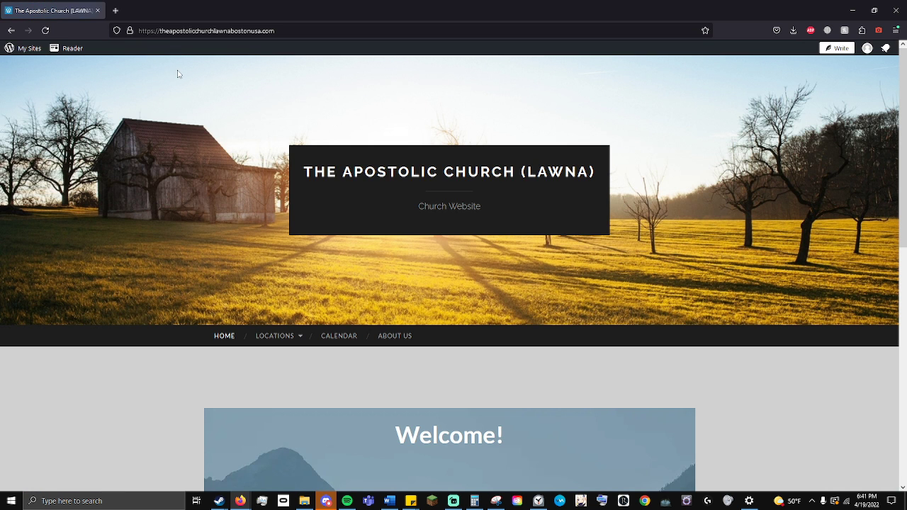
left_click(339, 336)
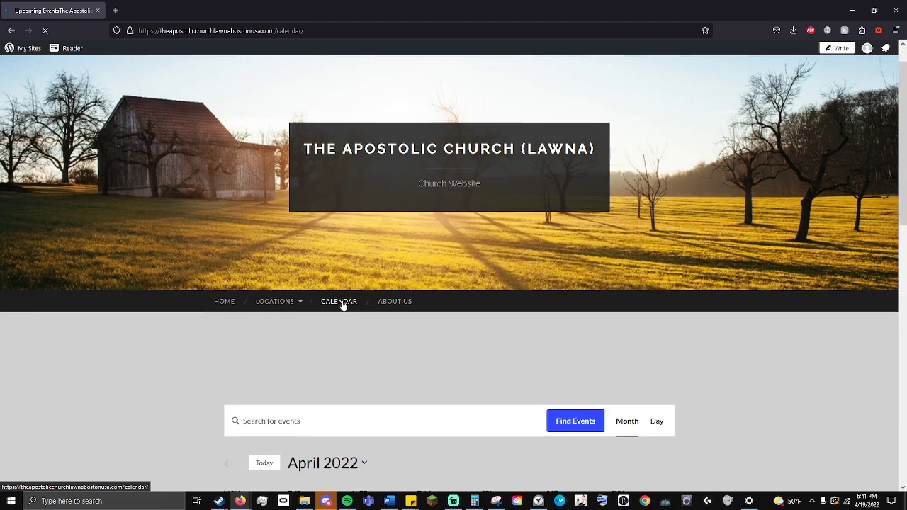
Step: View the Children's ministry field trip event's page from the April 2022 calendar, and return to the calendar
scroll(343, 306, "down", 3)
scroll(343, 306, "down", 3)
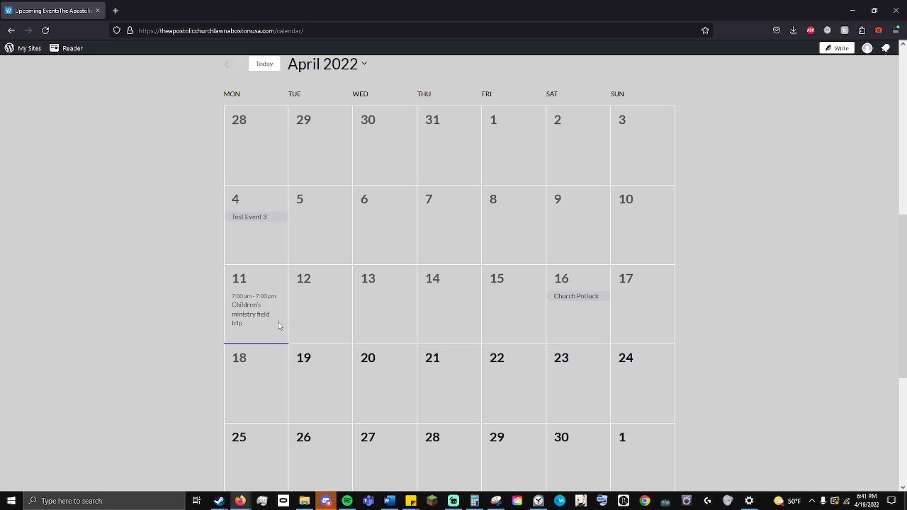
left_click(241, 319)
scroll(390, 358, "down", 6)
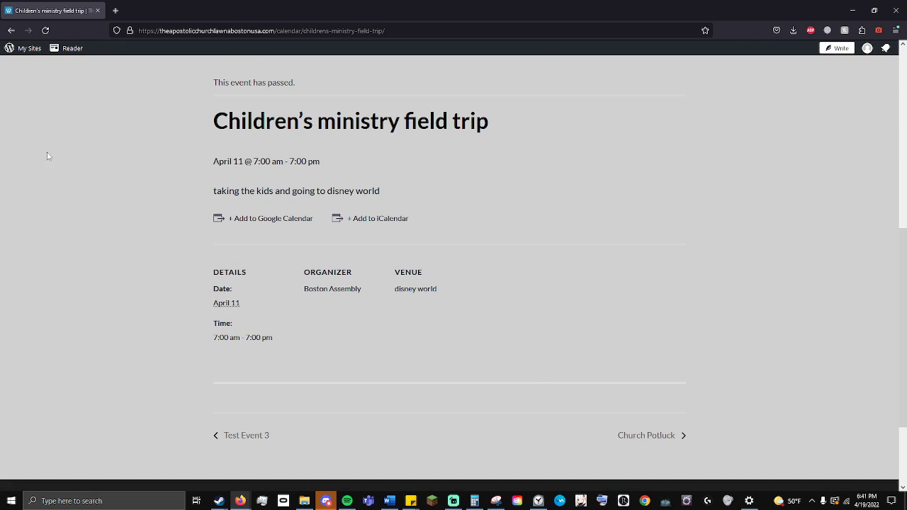
left_click(11, 31)
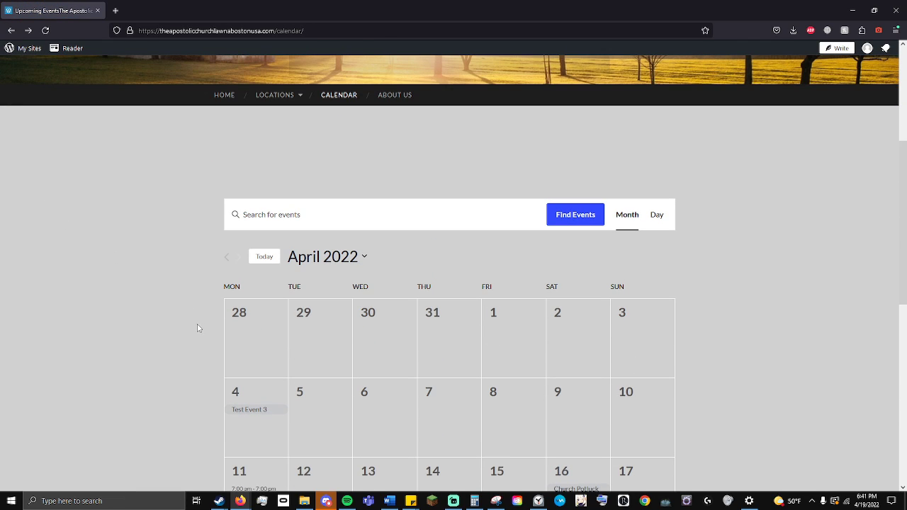
Step: Switch the public calendar to day view and show the events for April 11, 2022
scroll(230, 336, "down", 4)
scroll(318, 365, "up", 7)
scroll(341, 336, "down", 5)
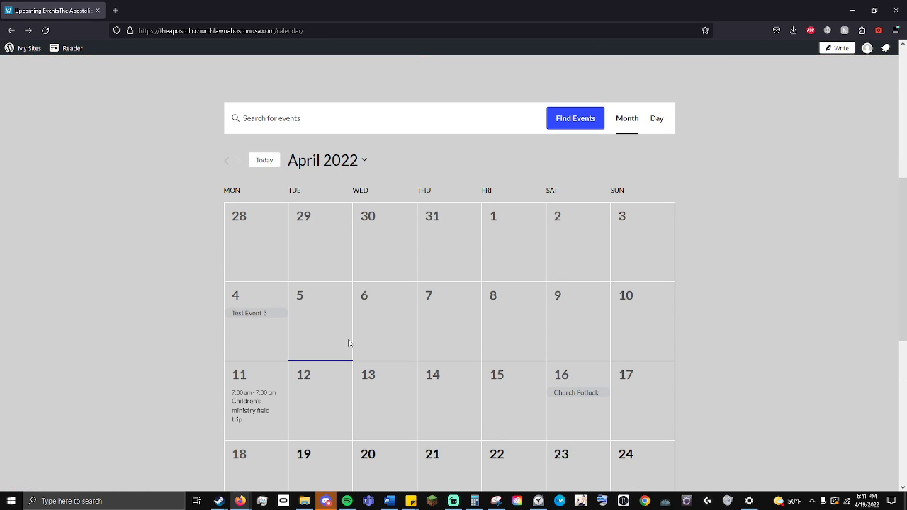
scroll(668, 274, "up", 1)
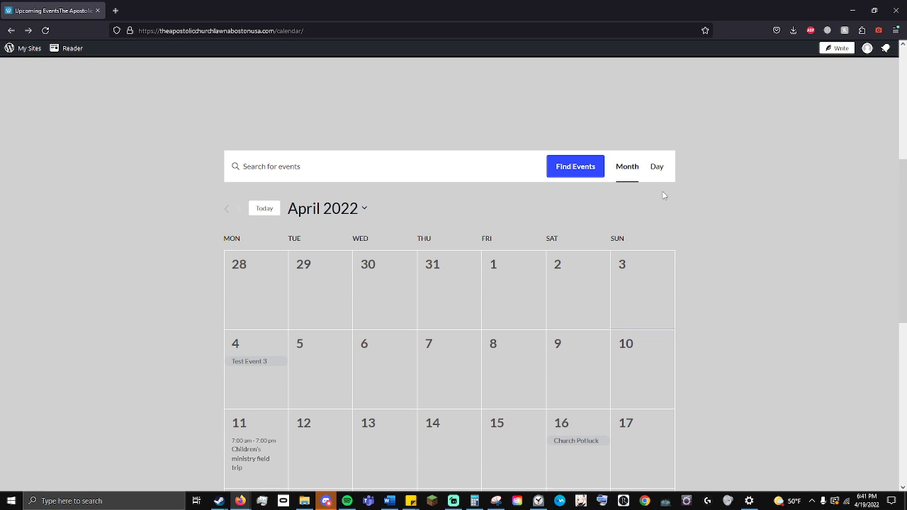
left_click(657, 170)
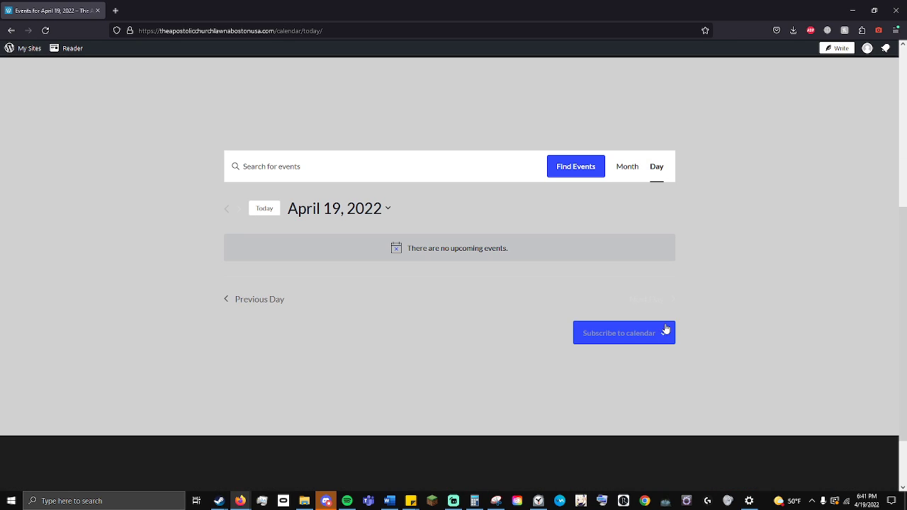
scroll(493, 251, "down", 2)
left_click(380, 138)
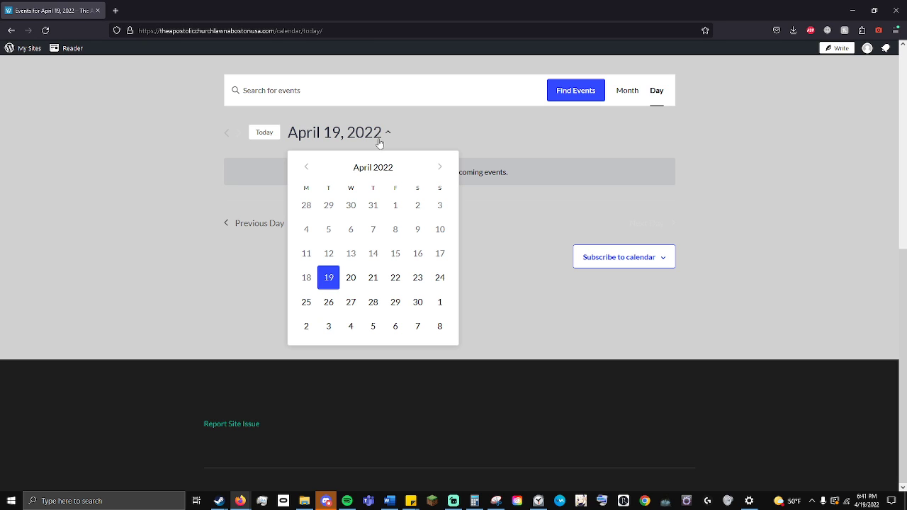
left_click(308, 254)
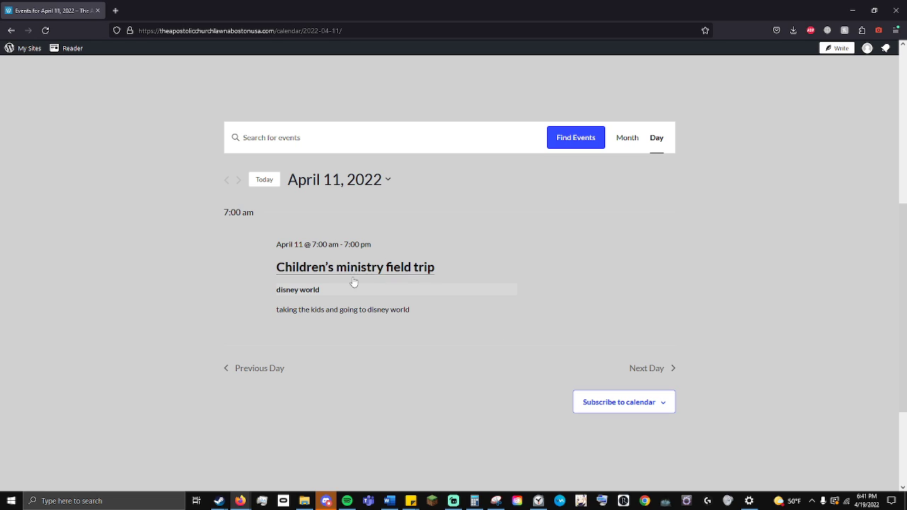
Step: Return the calendar to month view and look over the April events, including the Church Potluck summary
left_click(626, 142)
scroll(628, 299, "down", 2)
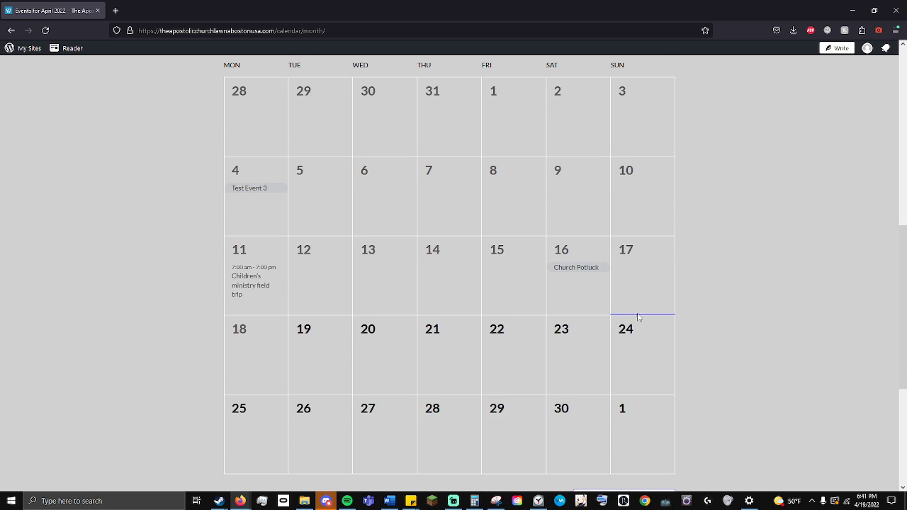
scroll(587, 294, "up", 2)
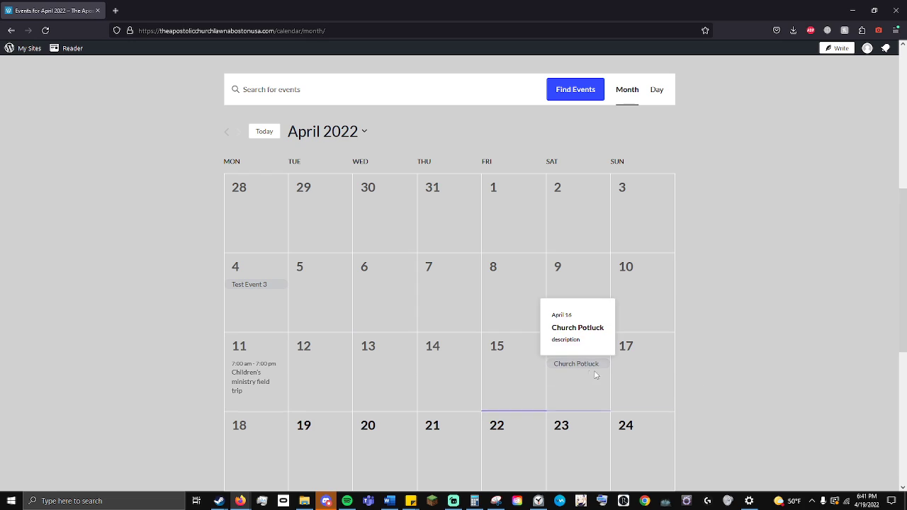
mouse_move(578, 378)
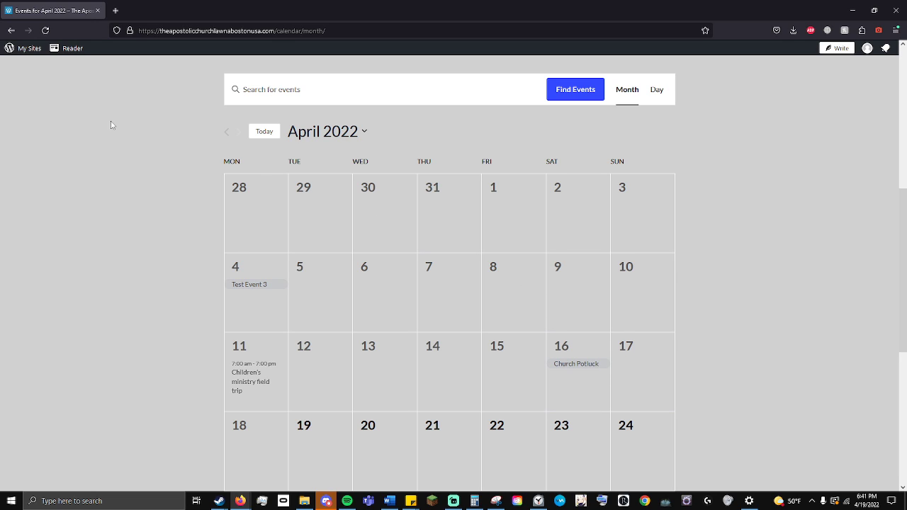
scroll(117, 141, "up", 1)
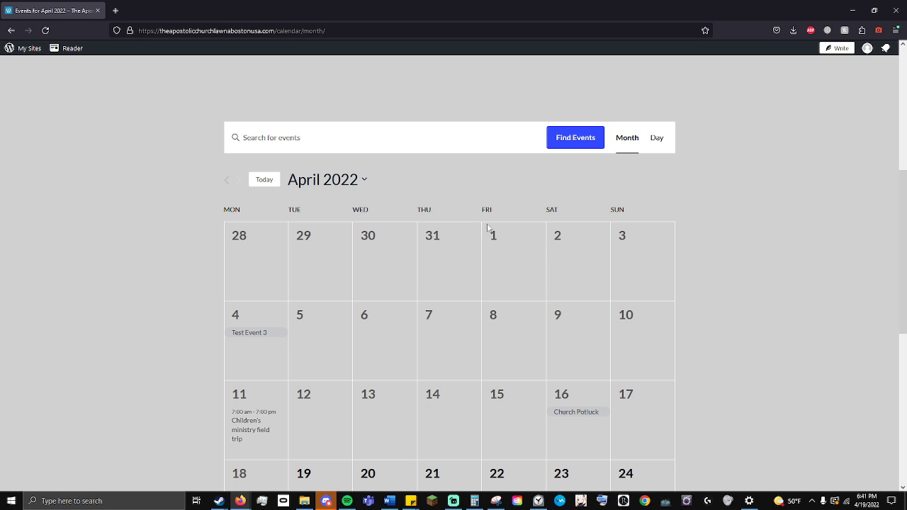
scroll(233, 175, "up", 3)
scroll(574, 266, "down", 1)
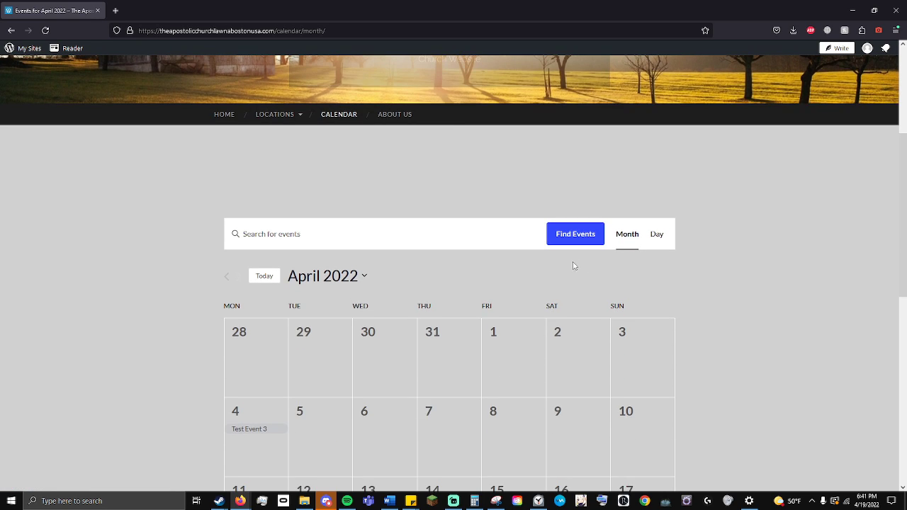
scroll(574, 266, "up", 3)
Step: Go back to the site's dashboard and open the Children's ministry field trip event for editing
left_click(22, 48)
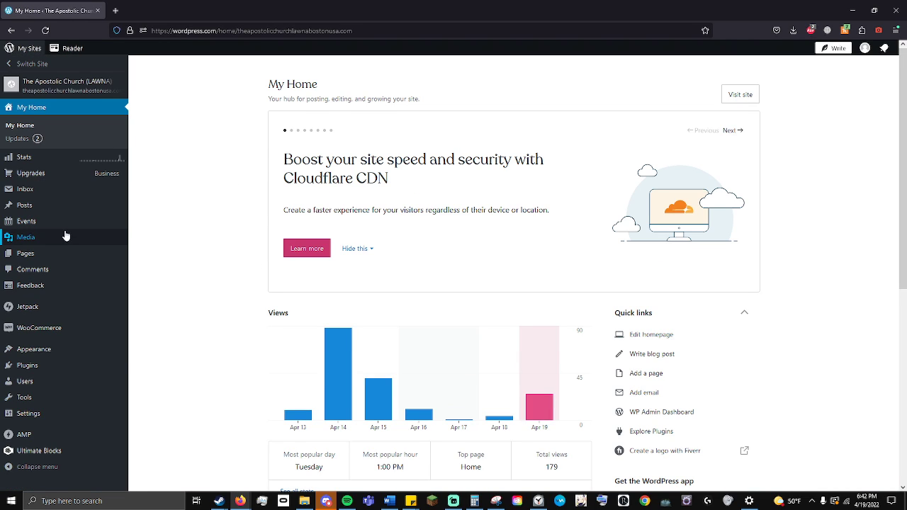
left_click(62, 226)
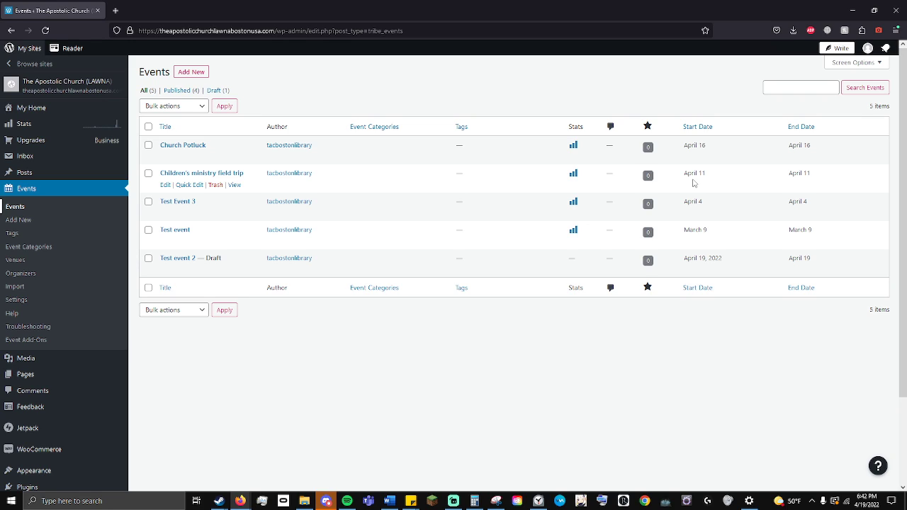
left_click(164, 186)
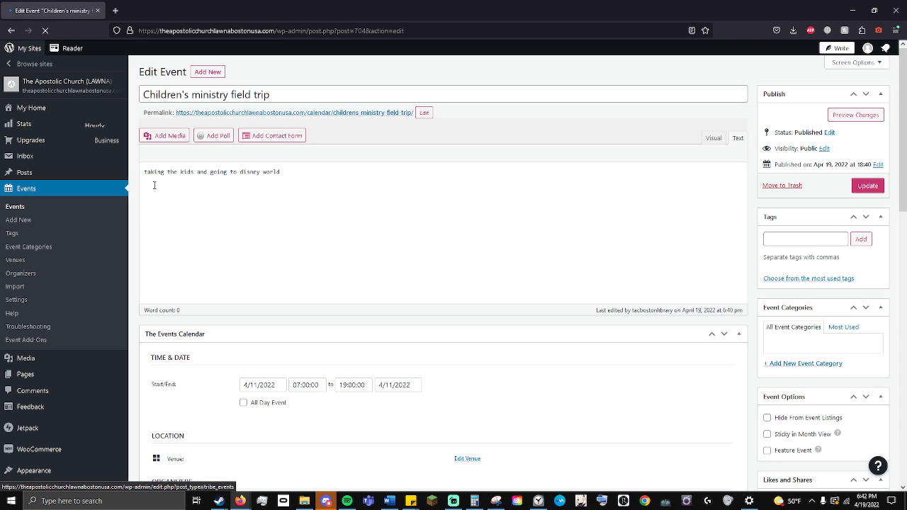
Step: Change the field trip event's date to 4/13/2022 and update the published event
scroll(585, 250, "down", 3)
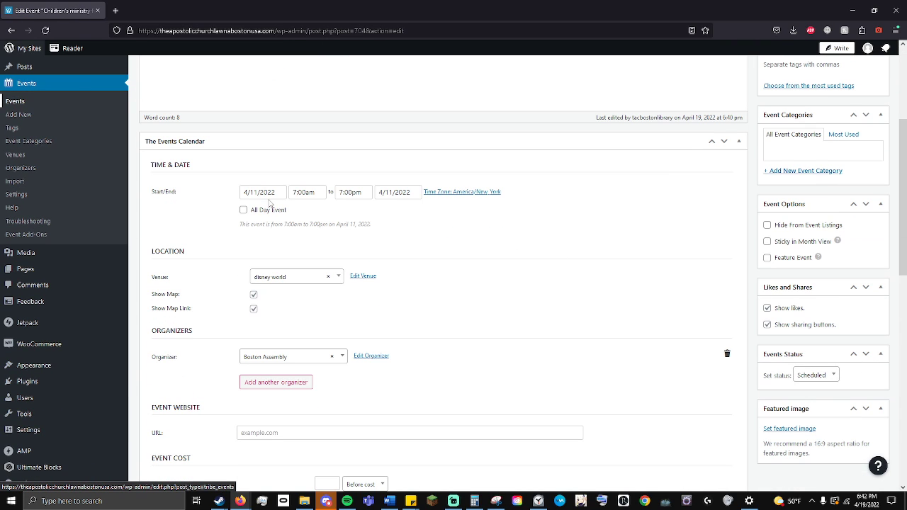
left_click(264, 195)
left_click(304, 297)
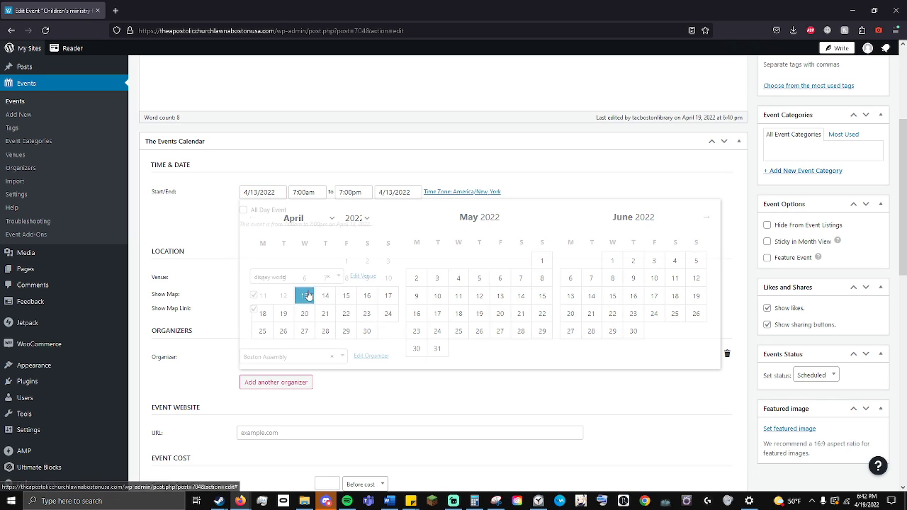
scroll(674, 273, "up", 3)
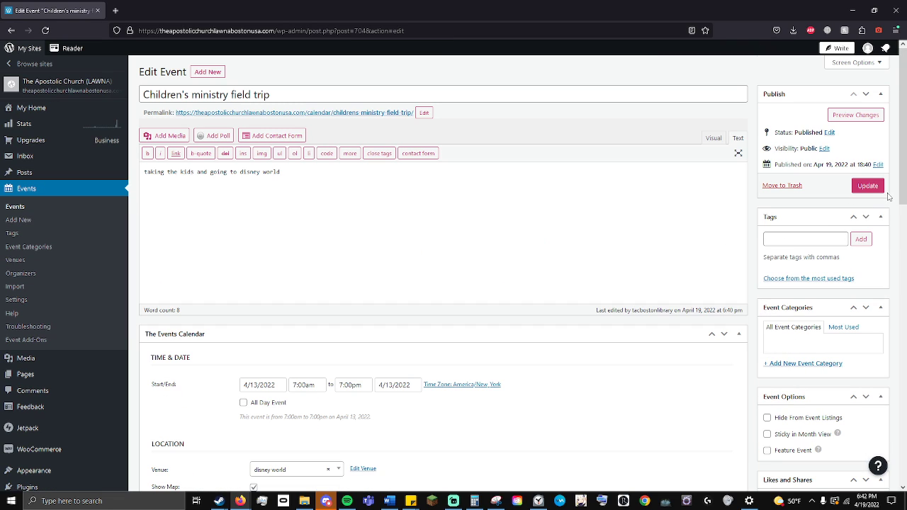
left_click(868, 186)
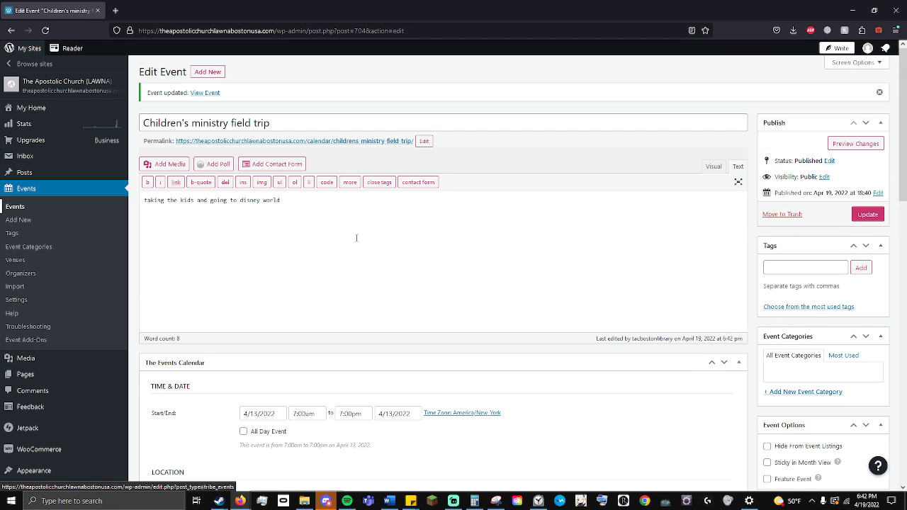
Step: Check the field trip's date in the events list and on the public site's calendar page
left_click(21, 207)
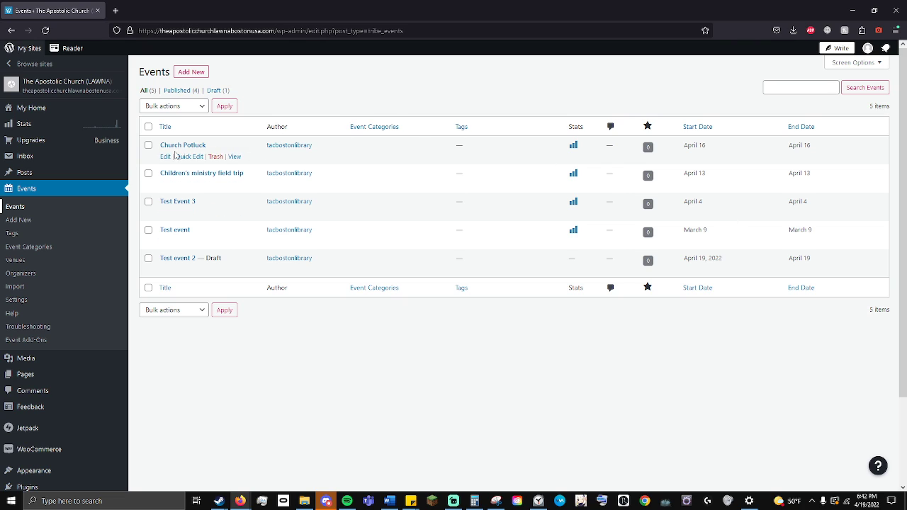
left_click(44, 91)
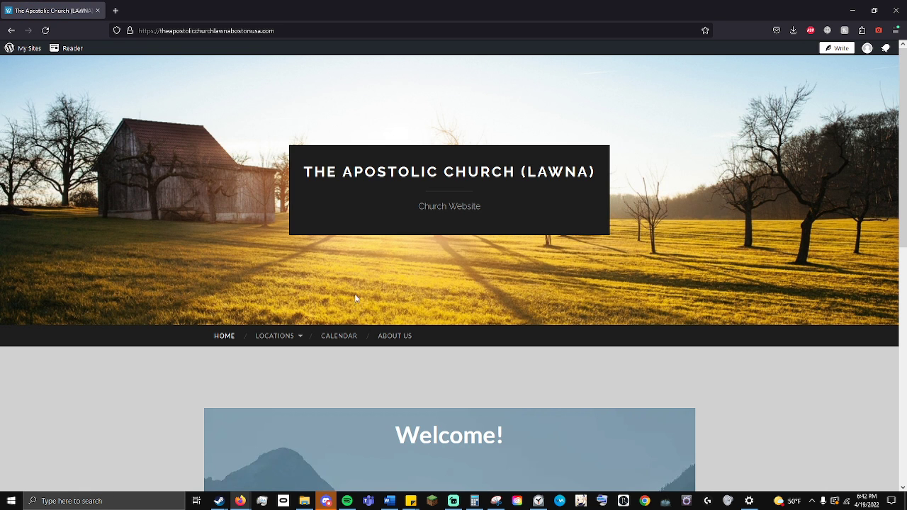
left_click(334, 336)
scroll(380, 287, "down", 5)
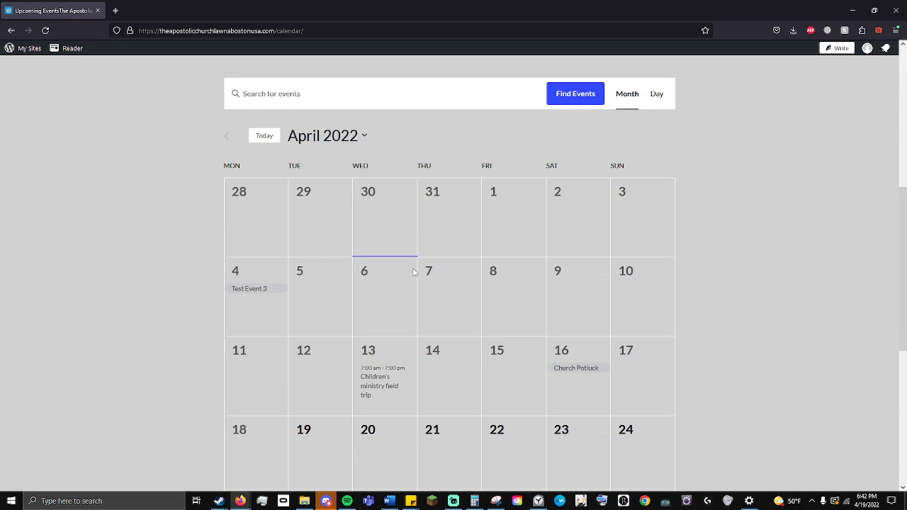